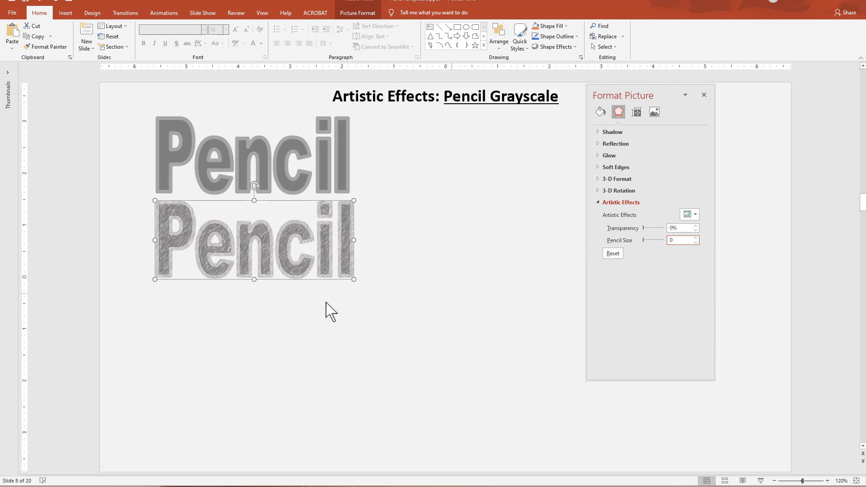
Apply the strongest red Color Saturation preset to the sketched Pencil picture and position it just below the gray original.
{"action": "left_click_drag", "start_coordinate": [254, 248], "coordinate": [251, 248]}
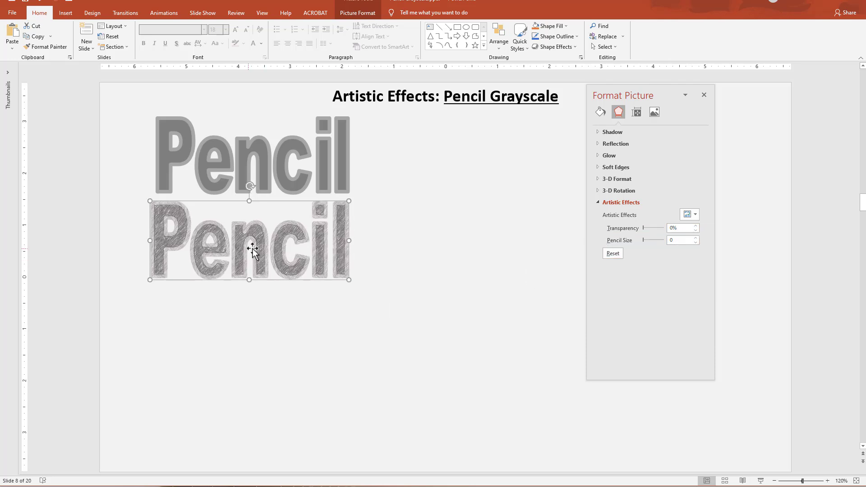
{"action": "left_click_drag", "start_coordinate": [292, 266], "coordinate": [298, 266]}
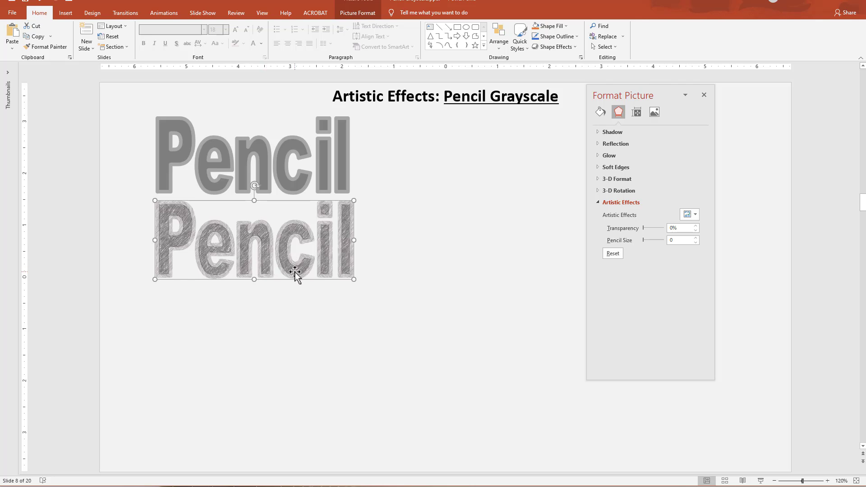
{"action": "left_click", "coordinate": [356, 12]}
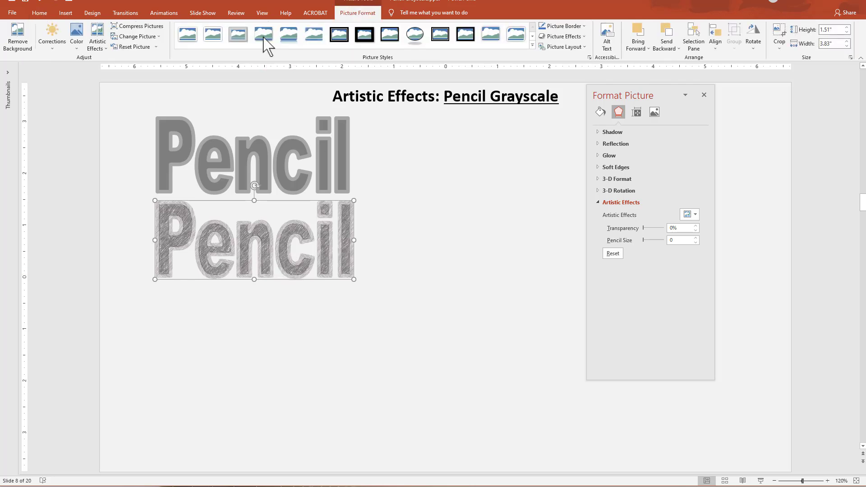
{"action": "left_click", "coordinate": [79, 38]}
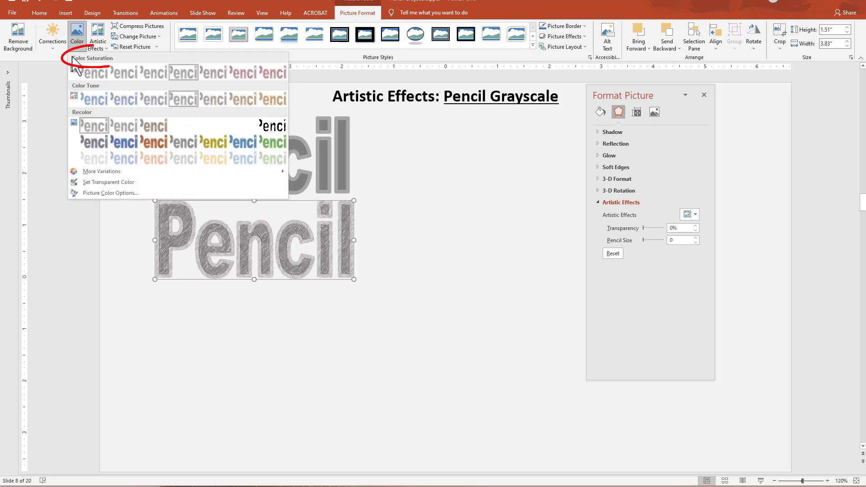
{"action": "left_click", "coordinate": [276, 77]}
{"action": "left_click_drag", "start_coordinate": [290, 243], "coordinate": [291, 248]}
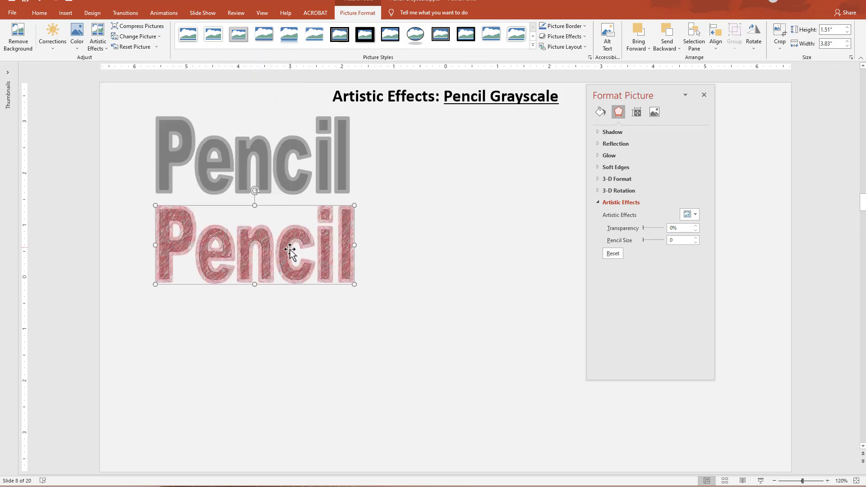
Correct the red Pencil picture to brightness -20% and contrast +40%, and set its artistic effect's pencil size to 8.
{"action": "left_click", "coordinate": [53, 38]}
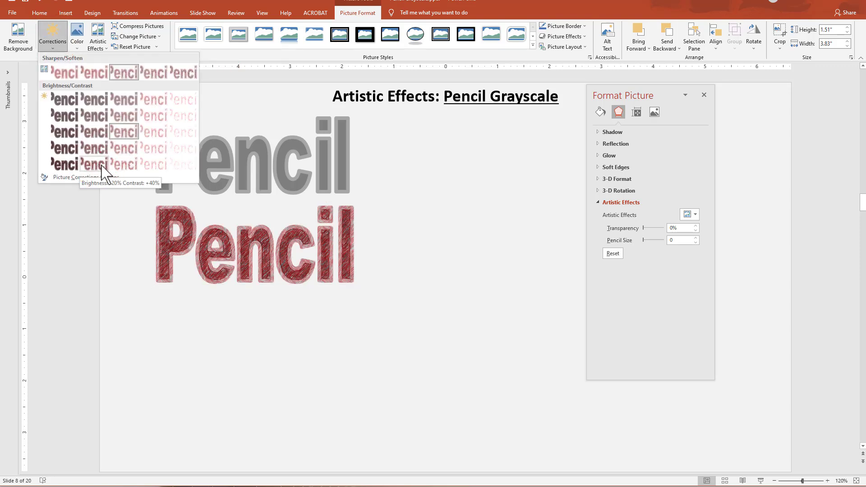
{"action": "left_click", "coordinate": [102, 166]}
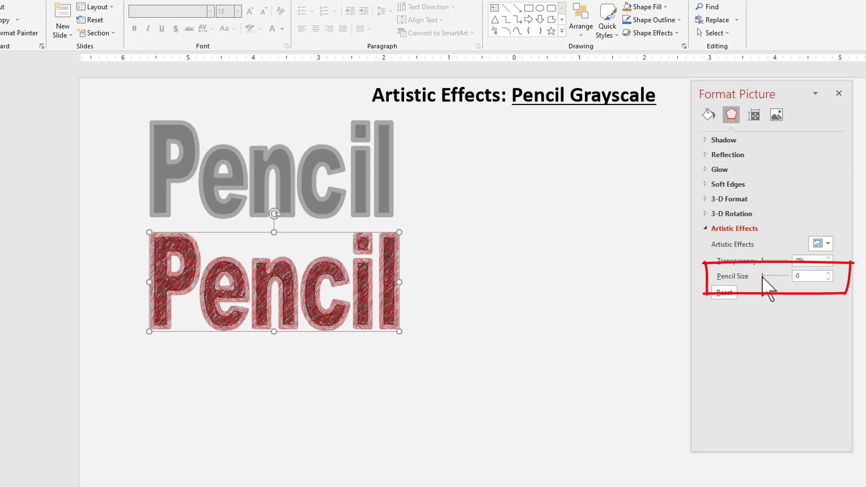
{"action": "left_click_drag", "start_coordinate": [762, 276], "coordinate": [764, 276]}
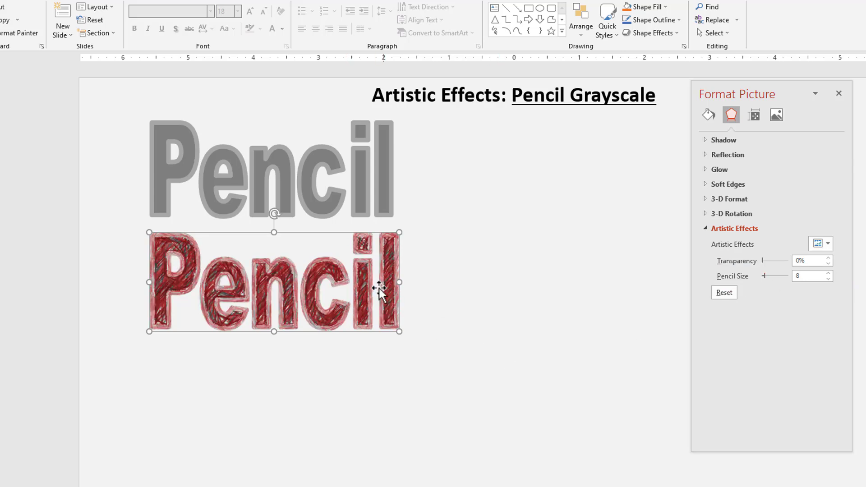
Duplicate the red Pencil picture directly below itself and recolor the copy with a cool blue Color Tone preset.
{"action": "key", "text": "Escape"}
{"action": "left_click_drag", "start_coordinate": [367, 287], "coordinate": [348, 399]}
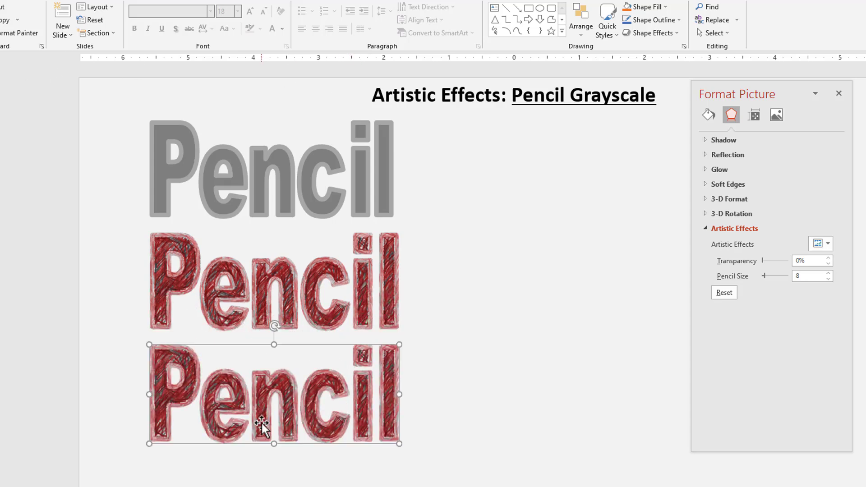
{"action": "left_click", "coordinate": [408, 2]}
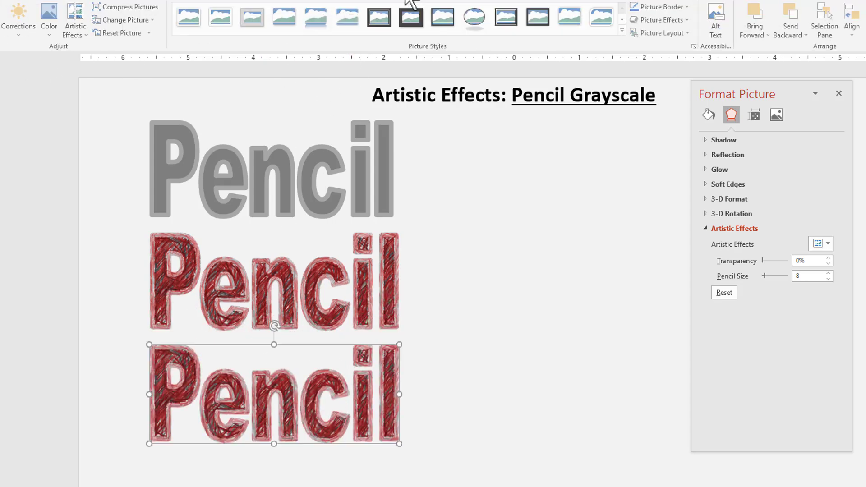
{"action": "left_click", "coordinate": [54, 26]}
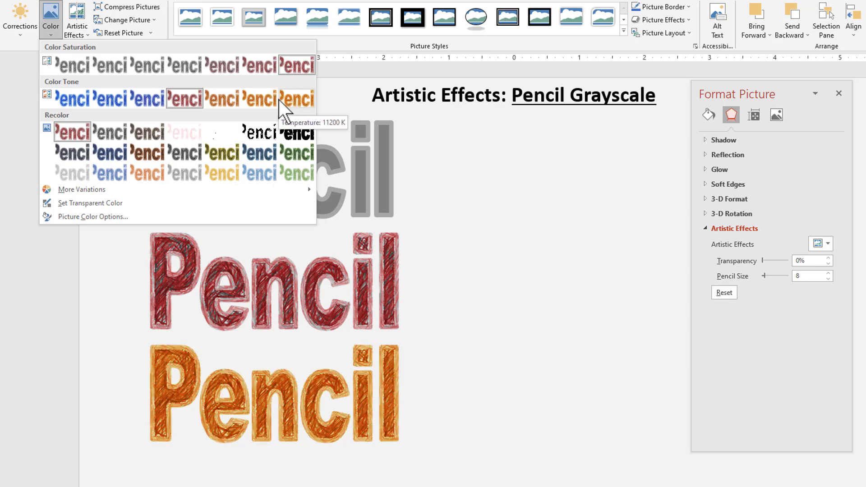
{"action": "left_click", "coordinate": [141, 99]}
{"action": "left_click_drag", "start_coordinate": [275, 414], "coordinate": [277, 405]}
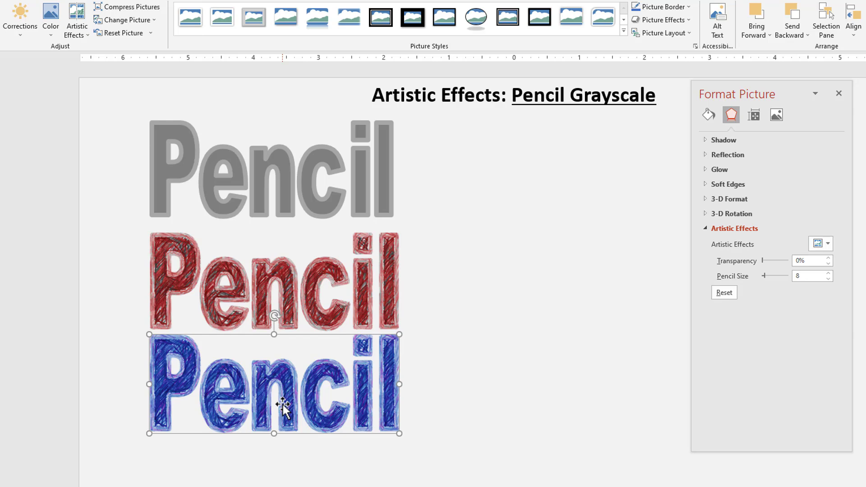
Duplicate the blue Pencil picture, convert the copy to a flattened picture through the paste options, and place it below the blue one.
{"action": "key", "text": "ctrl+d"}
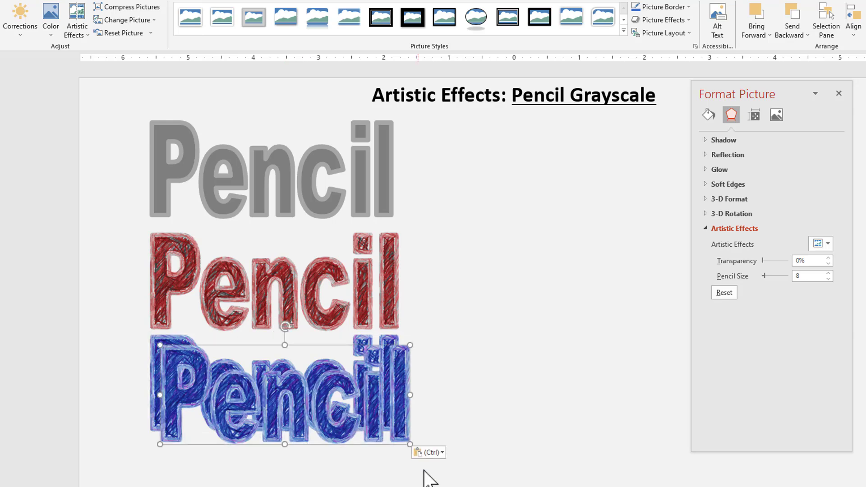
{"action": "left_click", "coordinate": [443, 452]}
{"action": "left_click", "coordinate": [435, 477]}
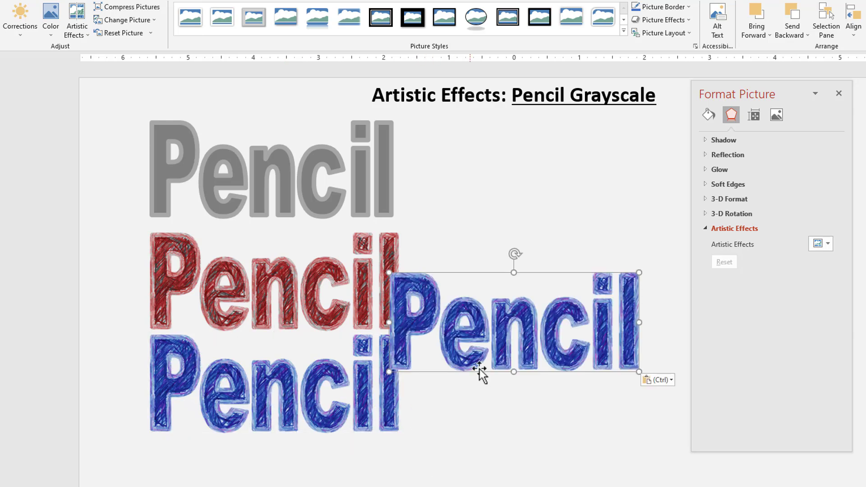
{"action": "mouse_move", "coordinate": [479, 374]}
{"action": "left_mouse_down"}
{"action": "mouse_move", "coordinate": [267, 486]}
{"action": "mouse_move", "coordinate": [234, 486]}
{"action": "left_mouse_up"}
{"action": "left_click_drag", "start_coordinate": [167, 482], "coordinate": [174, 484]}
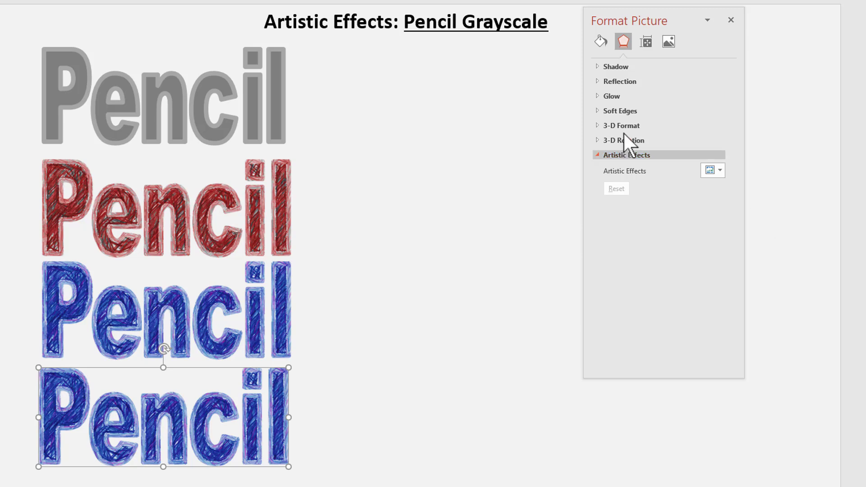
Apply the Pencil Grayscale artistic effect with pencil size 6 to the lowest picture and preview the slide in a slide show.
{"action": "left_click", "coordinate": [714, 171]}
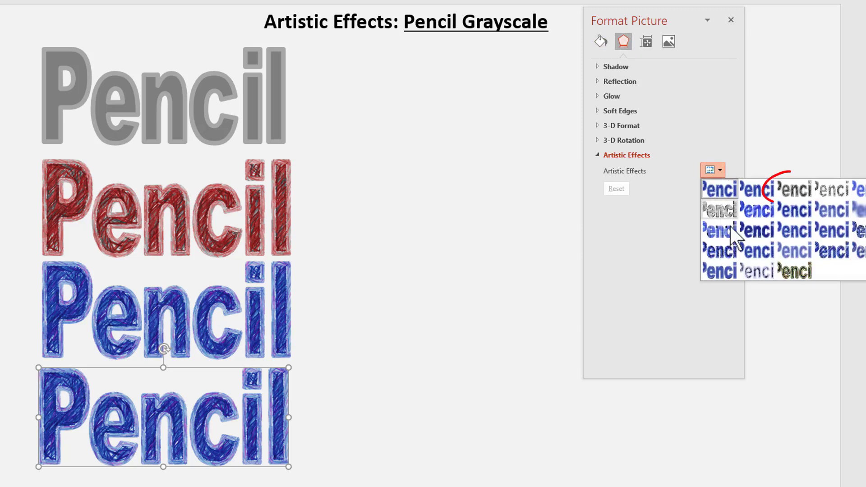
{"action": "left_click", "coordinate": [796, 197]}
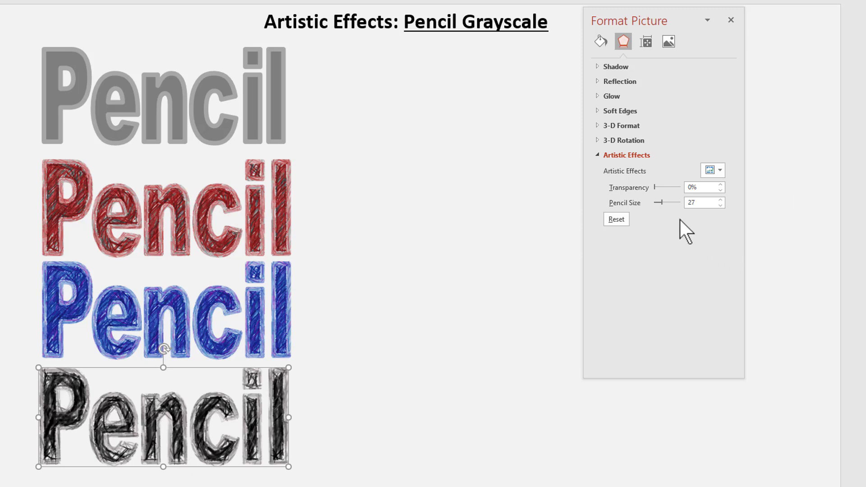
{"action": "left_click_drag", "start_coordinate": [663, 203], "coordinate": [656, 202]}
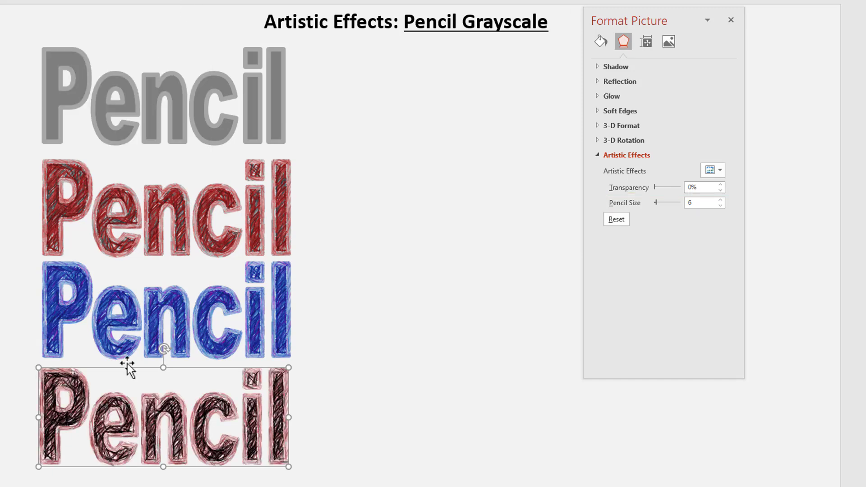
{"action": "key", "text": "shift+Tab"}
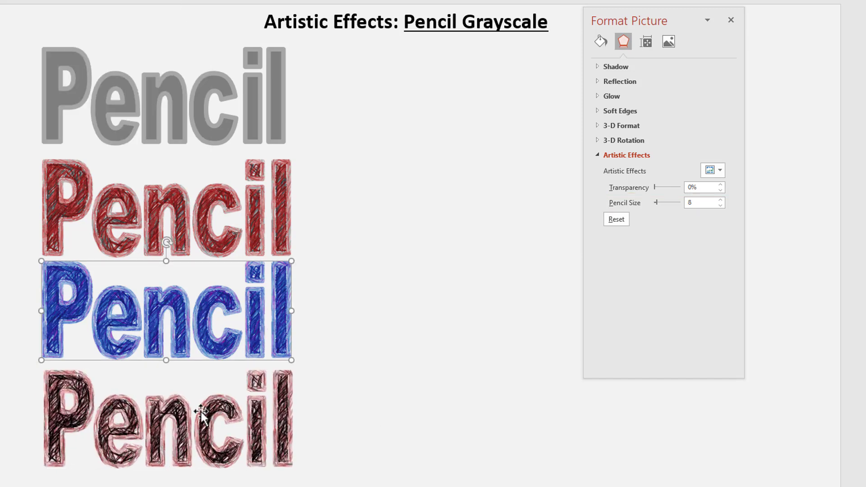
{"action": "key", "text": "shift+F5"}
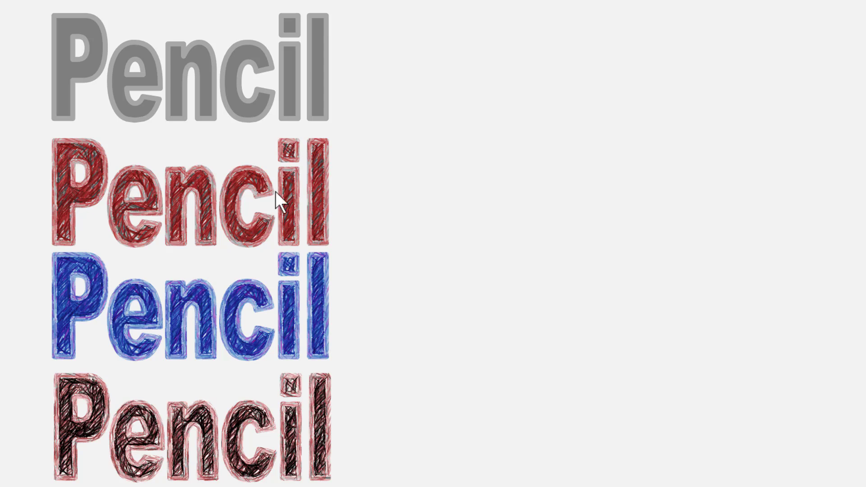
{"action": "left_click", "coordinate": [310, 314]}
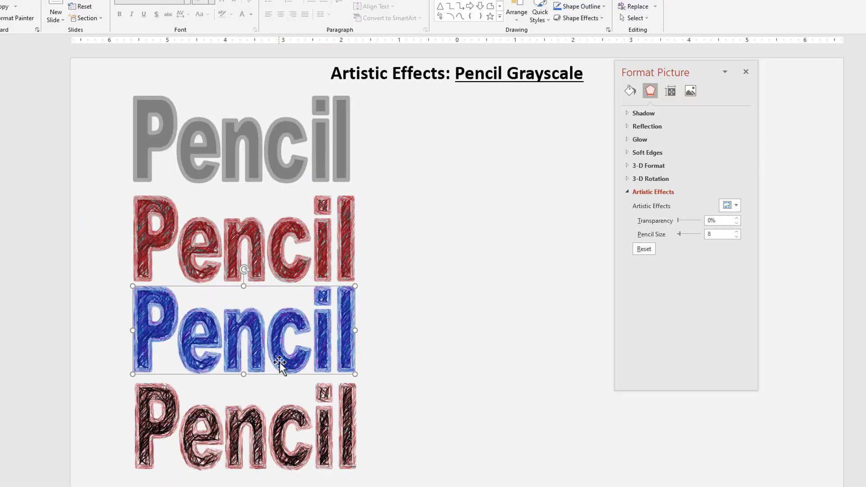
Stack the blue Pencil picture on top of the red one and align both pictures to each other's center and middle.
{"action": "left_click_drag", "start_coordinate": [280, 362], "coordinate": [280, 269]}
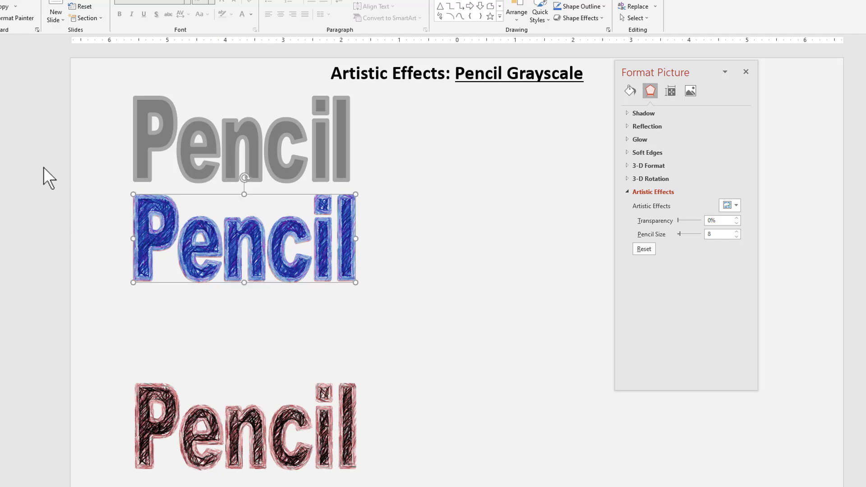
{"action": "left_click_drag", "start_coordinate": [43, 167], "coordinate": [398, 328]}
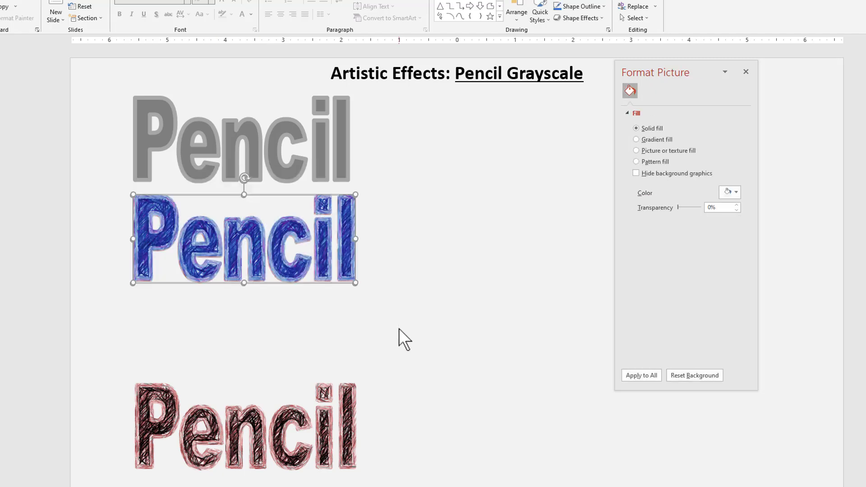
{"action": "left_click", "coordinate": [364, 1]}
{"action": "left_click", "coordinate": [761, 17]}
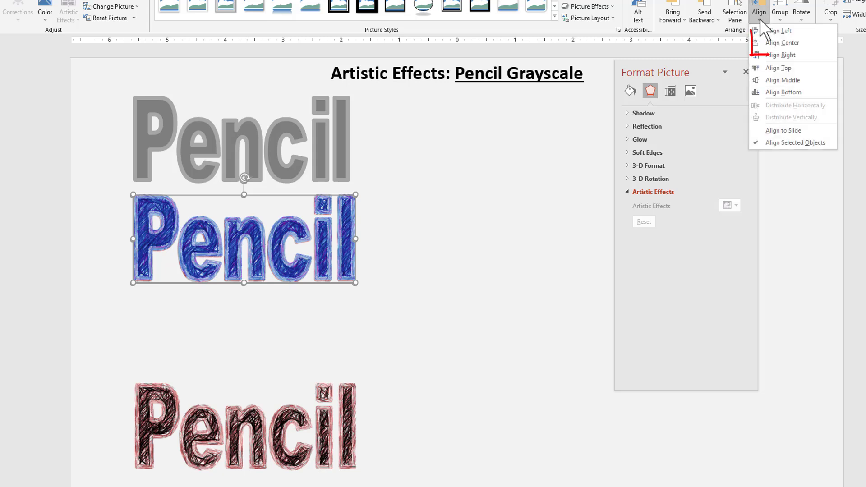
{"action": "left_click", "coordinate": [777, 39]}
{"action": "left_click", "coordinate": [761, 18]}
{"action": "left_click", "coordinate": [783, 85]}
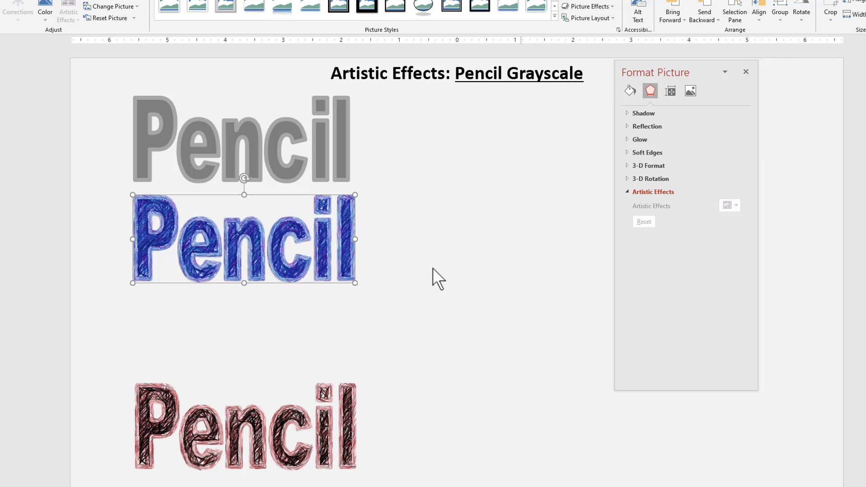
{"action": "left_click", "coordinate": [432, 268]}
Give the blue Pencil picture soft edges of 6 pt, checking it beside the red picture before placing it back on top.
{"action": "left_click", "coordinate": [349, 267]}
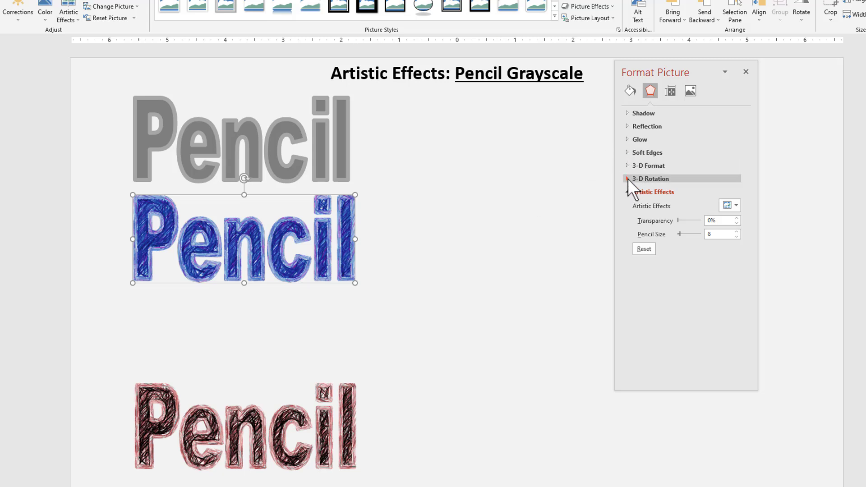
{"action": "left_click", "coordinate": [628, 154]}
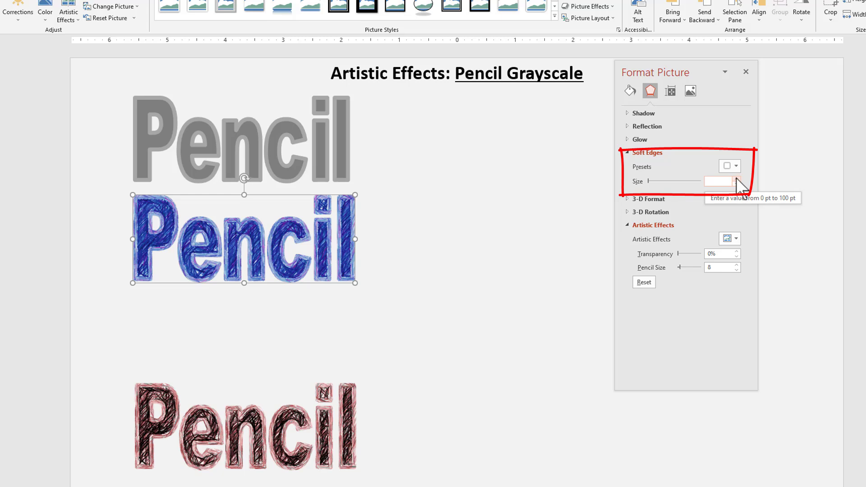
{"action": "left_click", "coordinate": [737, 179]}
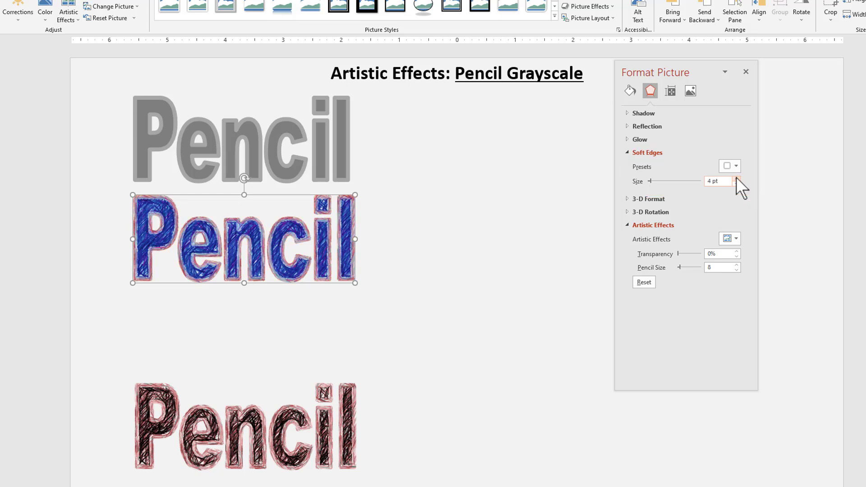
{"action": "left_click", "coordinate": [736, 179]}
{"action": "left_click_drag", "start_coordinate": [342, 253], "coordinate": [460, 250]}
{"action": "left_click", "coordinate": [736, 178]}
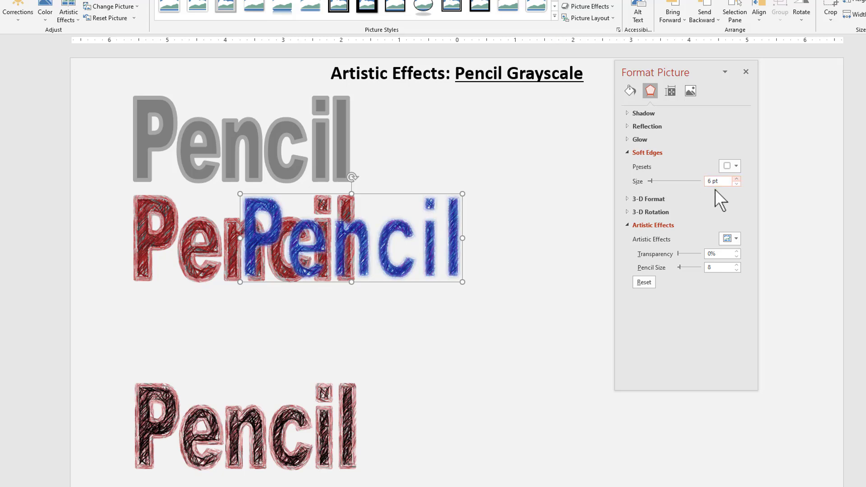
{"action": "mouse_move", "coordinate": [452, 242]}
{"action": "left_mouse_down"}
{"action": "mouse_move", "coordinate": [302, 246]}
{"action": "mouse_move", "coordinate": [343, 248]}
{"action": "left_mouse_up"}
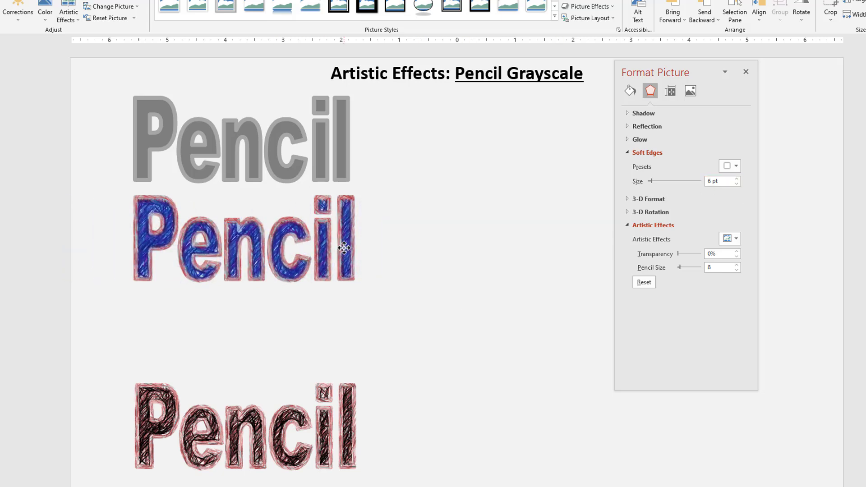
Preview the stacked blue and red Pencil pictures in a slide show and return to editing.
{"action": "key", "text": "Escape"}
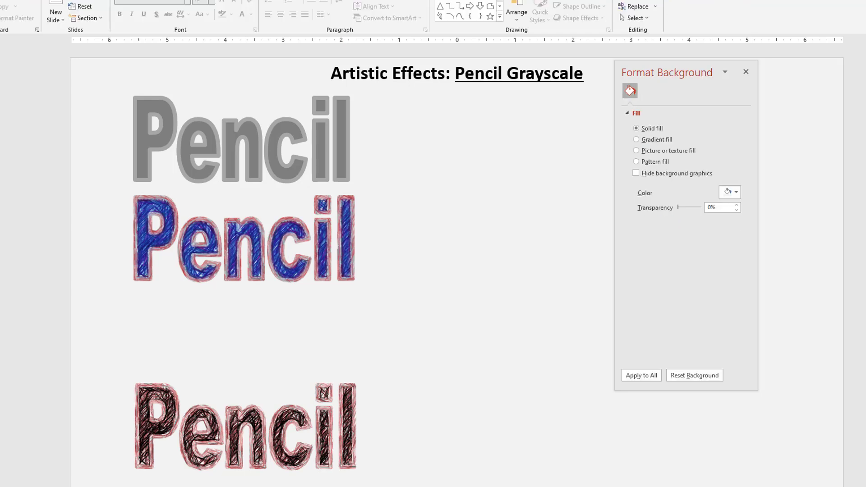
{"action": "key", "text": "shift+F5"}
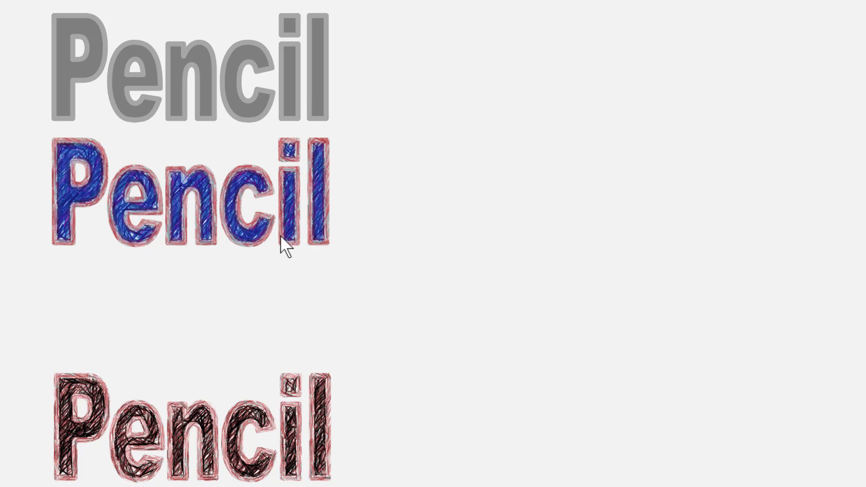
{"action": "key", "text": "Escape"}
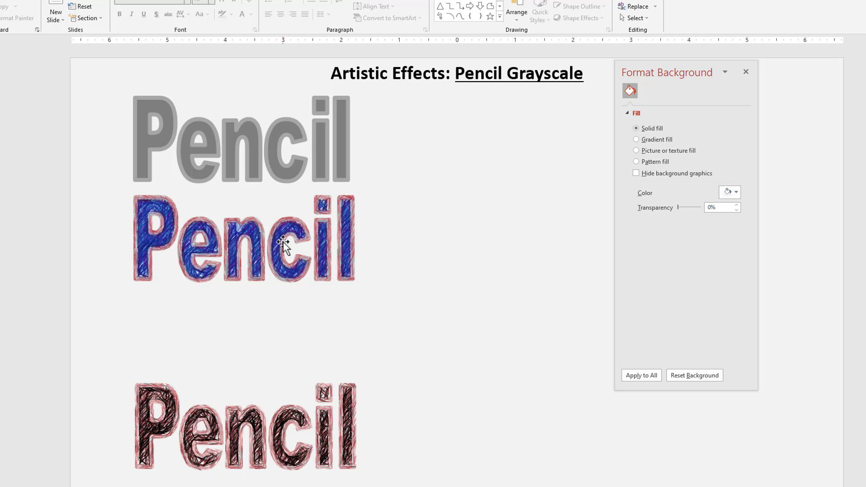
Move the blue Pencil picture below the red one and replace the red picture with a copy pasted as a plain picture in the same spot.
{"action": "left_click_drag", "start_coordinate": [274, 250], "coordinate": [277, 354]}
{"action": "left_click", "coordinate": [277, 232]}
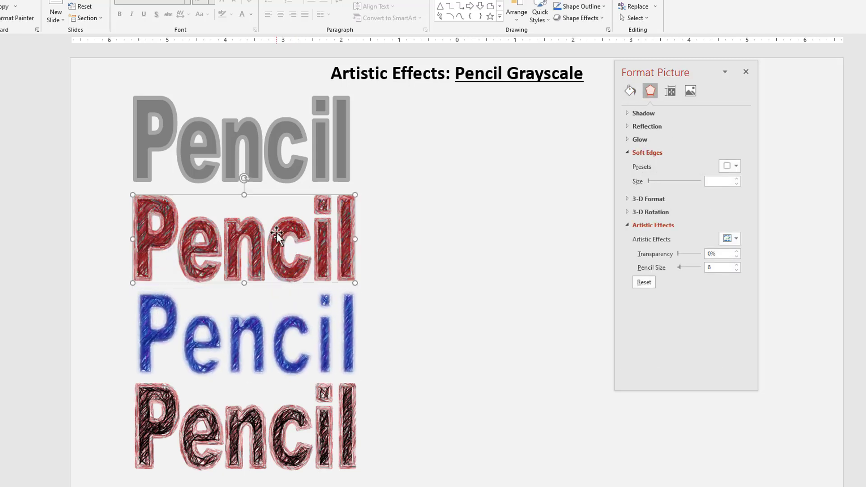
{"action": "key", "text": "ctrl+v"}
{"action": "left_click", "coordinate": [392, 300]}
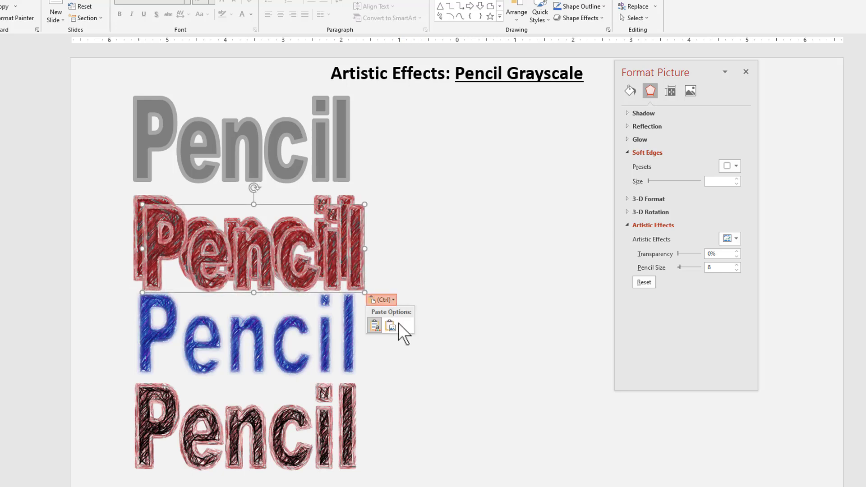
{"action": "left_click", "coordinate": [399, 323]}
{"action": "left_click_drag", "start_coordinate": [228, 289], "coordinate": [431, 318]}
{"action": "left_click", "coordinate": [252, 253]}
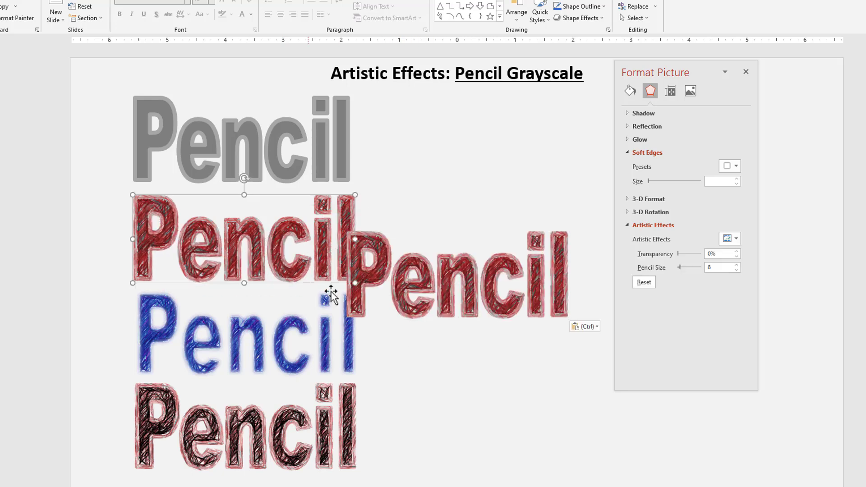
{"action": "key", "text": "Delete"}
{"action": "mouse_move", "coordinate": [459, 293]}
{"action": "left_mouse_down"}
{"action": "mouse_move", "coordinate": [295, 252]}
{"action": "mouse_move", "coordinate": [247, 251]}
{"action": "left_mouse_up"}
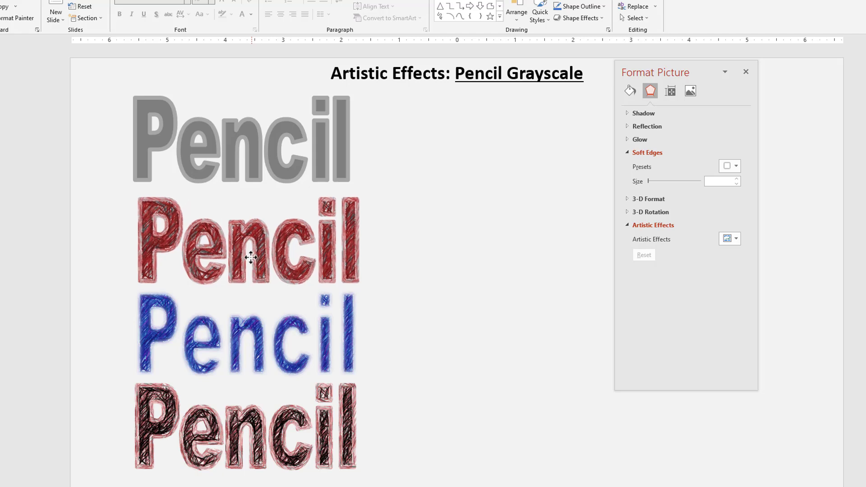
Apply the highest color saturation preset to the pasted red Pencil picture.
{"action": "left_click", "coordinate": [86, 2]}
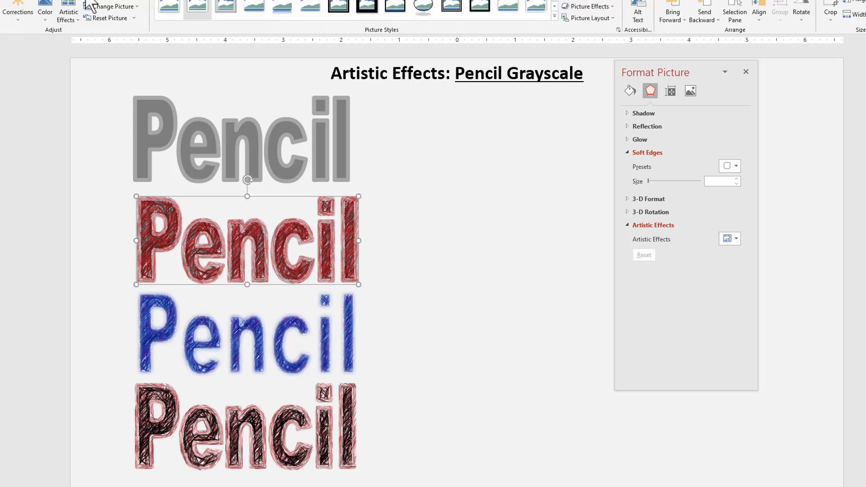
{"action": "left_click", "coordinate": [45, 14]}
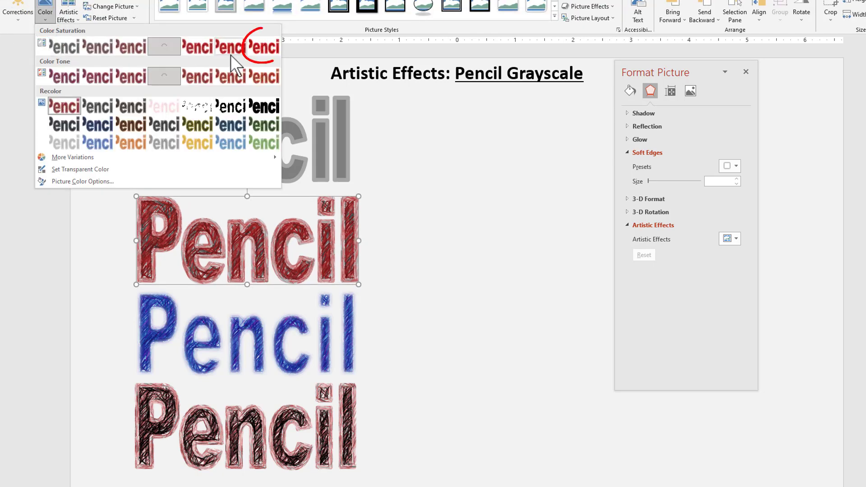
{"action": "left_click", "coordinate": [263, 46]}
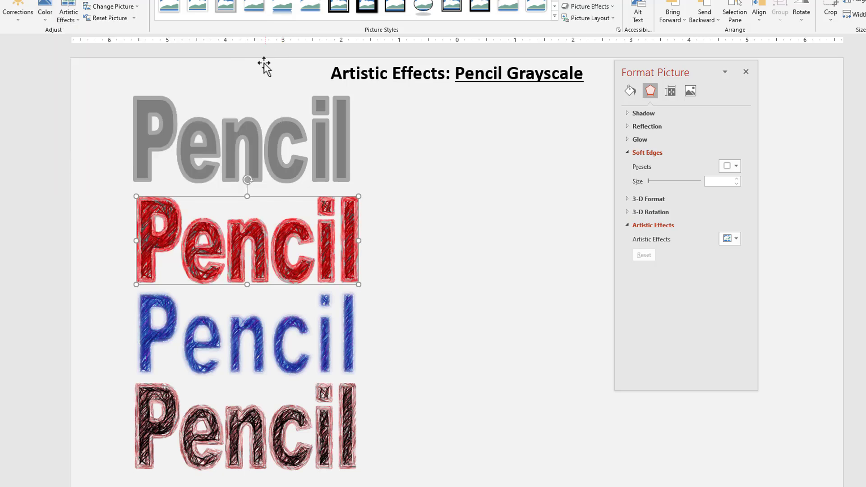
Bring the blue Pencil picture to the front, stack it on the red one, and set its pencil size to 12.
{"action": "left_click", "coordinate": [293, 365]}
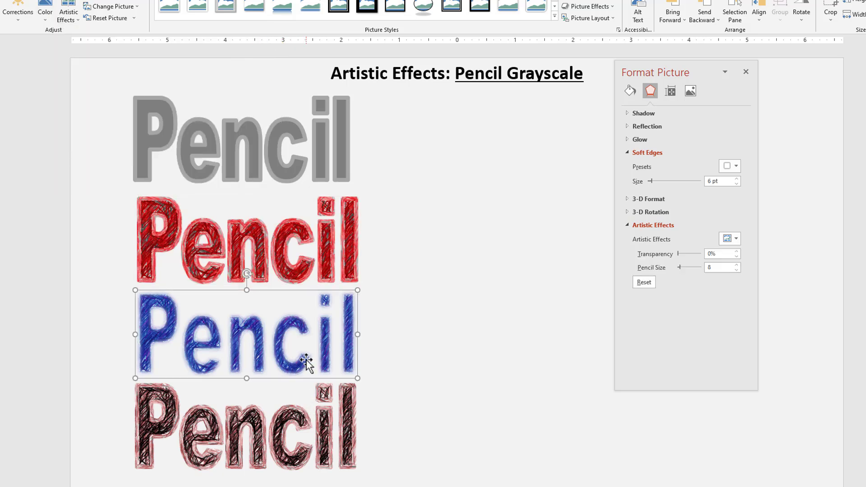
{"action": "right_click", "coordinate": [319, 334]}
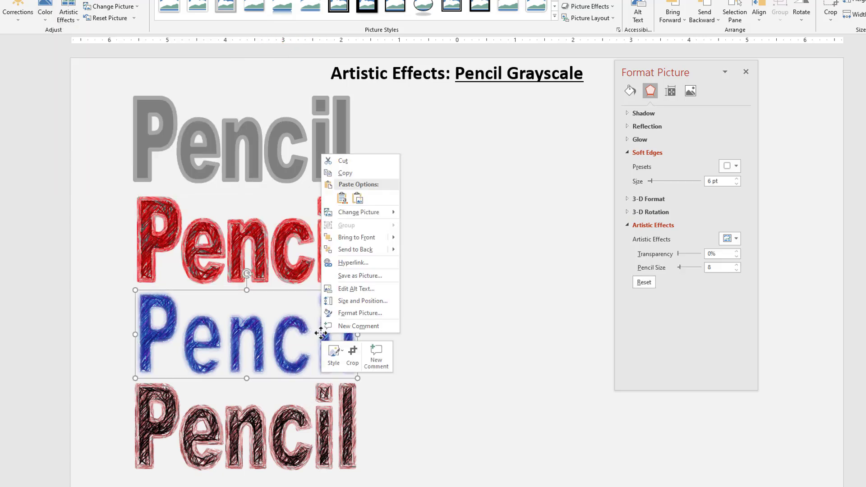
{"action": "left_click", "coordinate": [352, 239]}
{"action": "left_click_drag", "start_coordinate": [286, 332], "coordinate": [288, 242]}
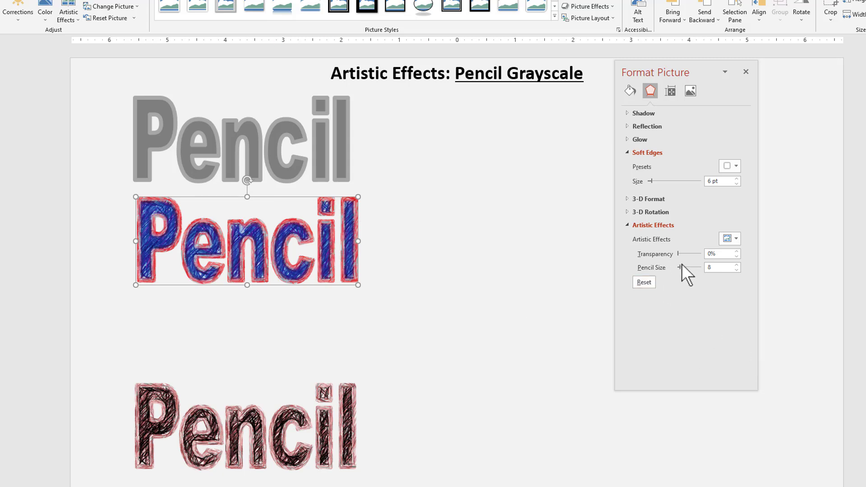
{"action": "left_click_drag", "start_coordinate": [680, 267], "coordinate": [681, 267]}
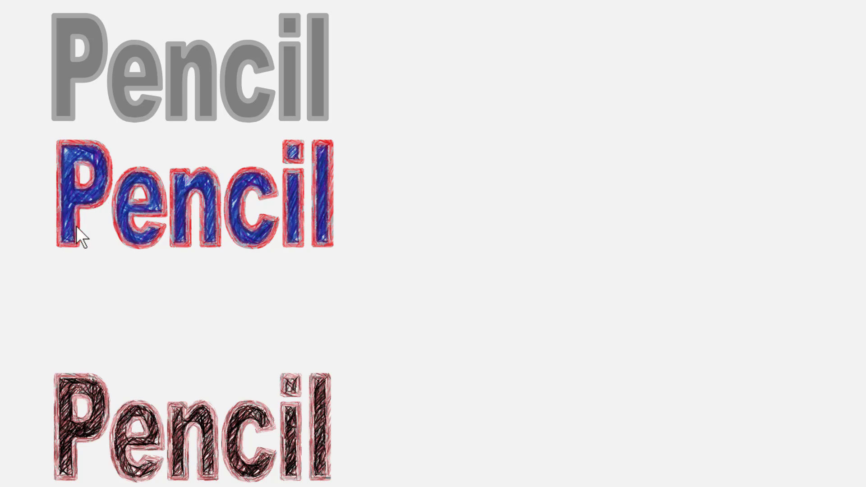
{"action": "left_click", "coordinate": [182, 236]}
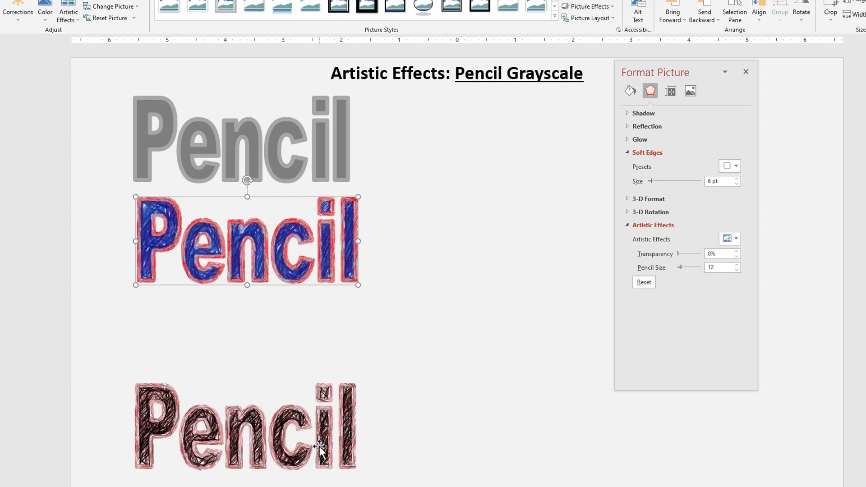
Duplicate the black and red Pencil sketch and give the lower copy the third, bluish color tone preset.
{"action": "mouse_move", "coordinate": [320, 447]}
{"action": "left_mouse_down"}
{"action": "mouse_move", "coordinate": [322, 357]}
{"action": "mouse_move", "coordinate": [317, 449]}
{"action": "left_mouse_up"}
{"action": "left_click", "coordinate": [45, 11]}
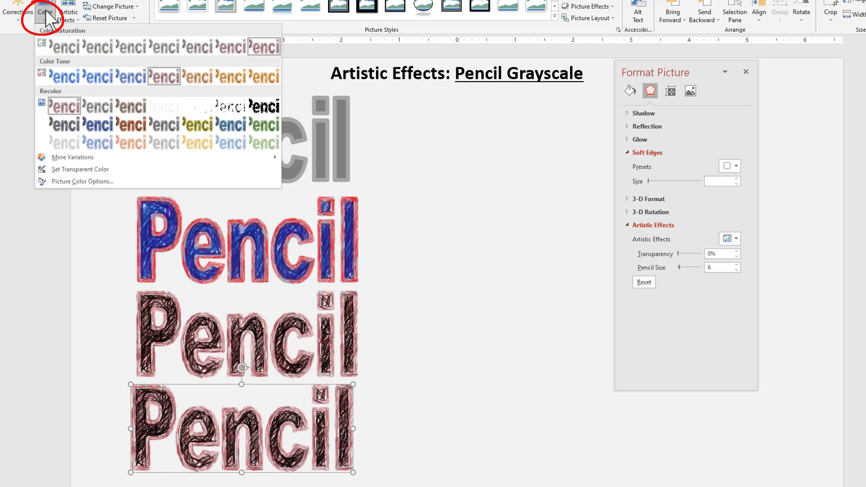
{"action": "left_click", "coordinate": [134, 77]}
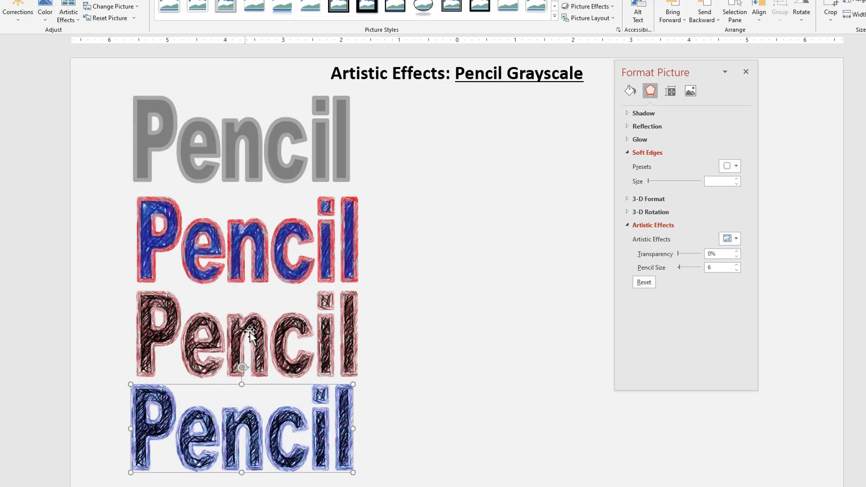
Replace the upper black and red Pencil sketch with a copy pasted as a plain picture, placed above the bluish one.
{"action": "left_click_drag", "start_coordinate": [250, 333], "coordinate": [242, 326]}
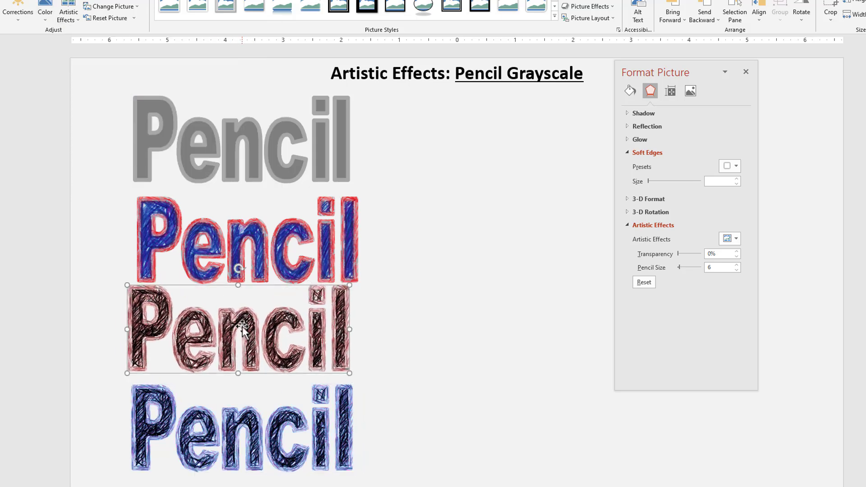
{"action": "key", "text": "ctrl+v"}
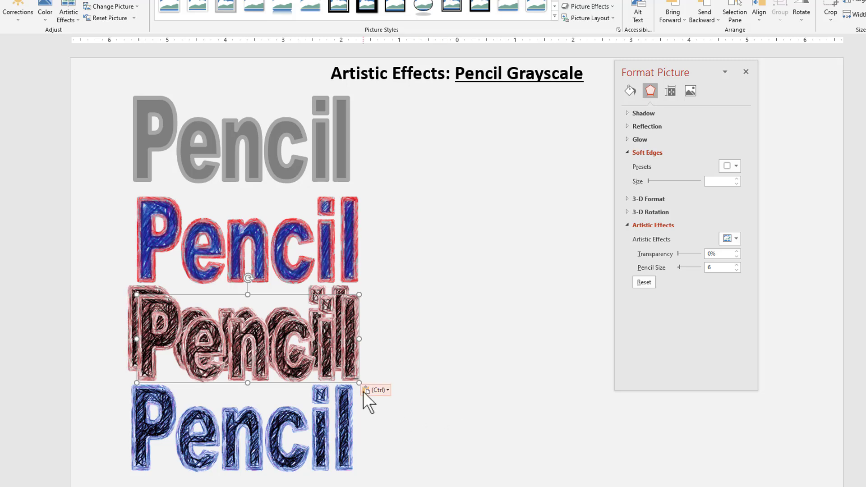
{"action": "left_click", "coordinate": [382, 389]}
{"action": "left_click", "coordinate": [370, 410]}
{"action": "left_click", "coordinate": [275, 333]}
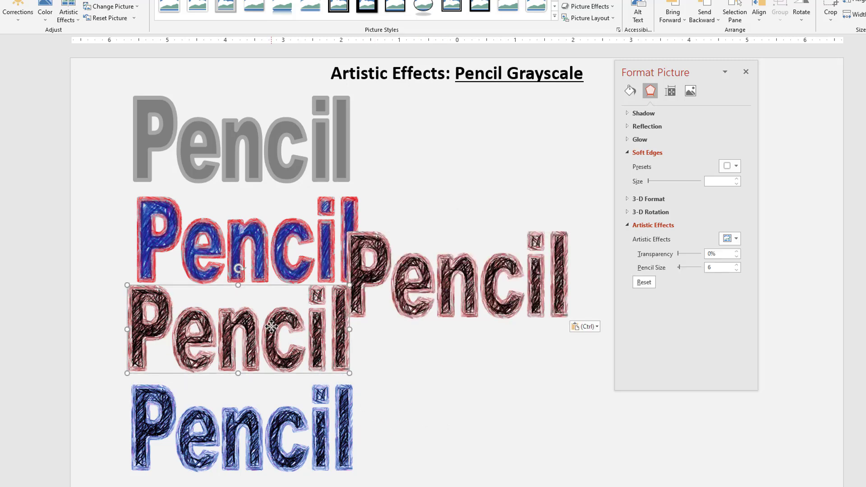
{"action": "key", "text": "Delete"}
{"action": "left_click_drag", "start_coordinate": [468, 295], "coordinate": [254, 350]}
Apply a stronger color saturation preset to the pasted black and red Pencil picture and line it up under the finished one.
{"action": "left_click", "coordinate": [43, 12]}
{"action": "left_click", "coordinate": [248, 46]}
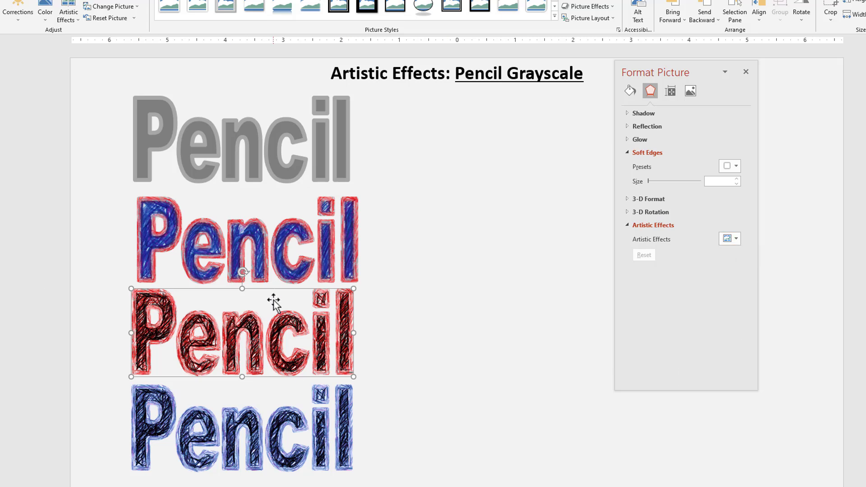
{"action": "left_click_drag", "start_coordinate": [273, 319], "coordinate": [277, 319]}
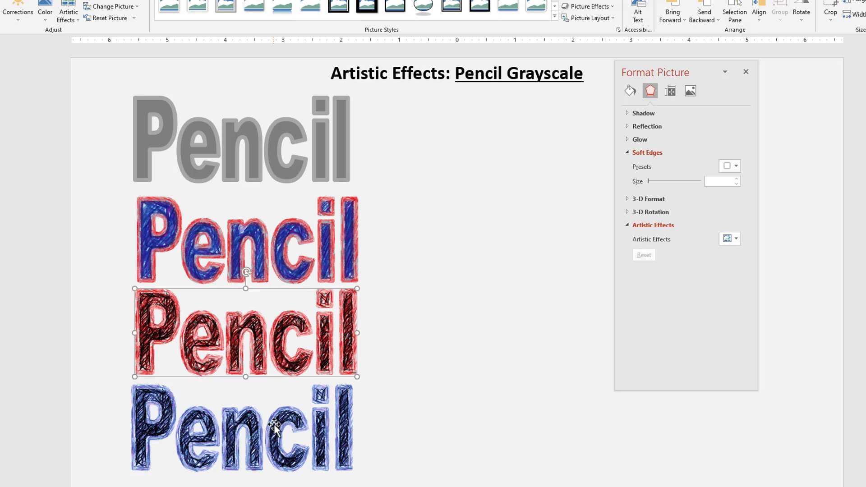
Bring the bluish Pencil picture to the front and stack it on the saturated black and red one.
{"action": "left_click", "coordinate": [274, 427]}
{"action": "right_click", "coordinate": [273, 427]}
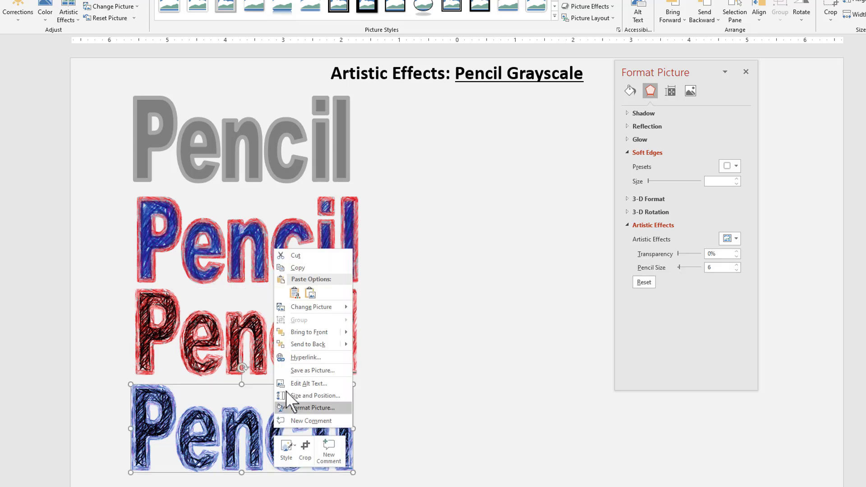
{"action": "left_click", "coordinate": [309, 335]}
{"action": "left_click_drag", "start_coordinate": [277, 434], "coordinate": [280, 338]}
Apply the highest-contrast correction at normal brightness to the stacked bluish picture and set its soft edges to 5 pt.
{"action": "left_click", "coordinate": [18, 12]}
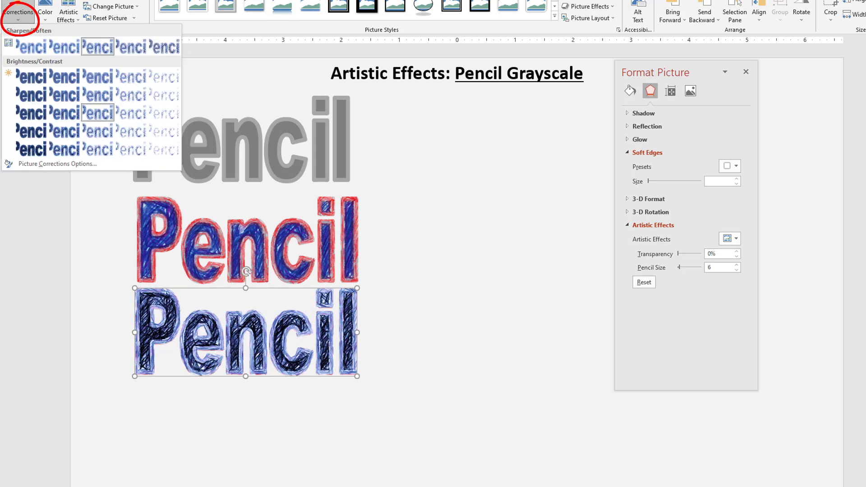
{"action": "left_click", "coordinate": [96, 151]}
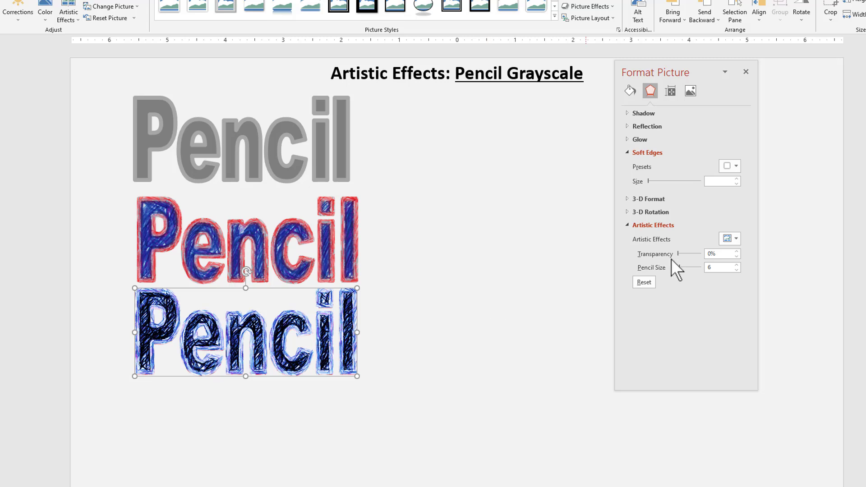
{"action": "left_click", "coordinate": [736, 178]}
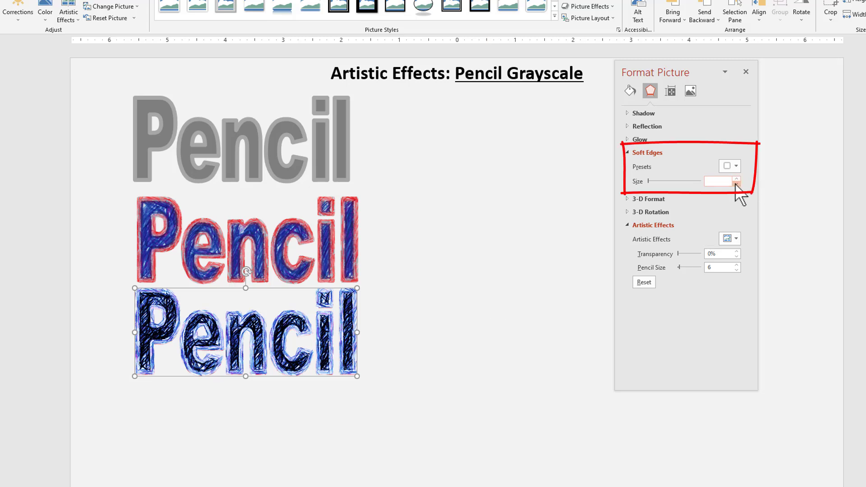
{"action": "left_click", "coordinate": [736, 179]}
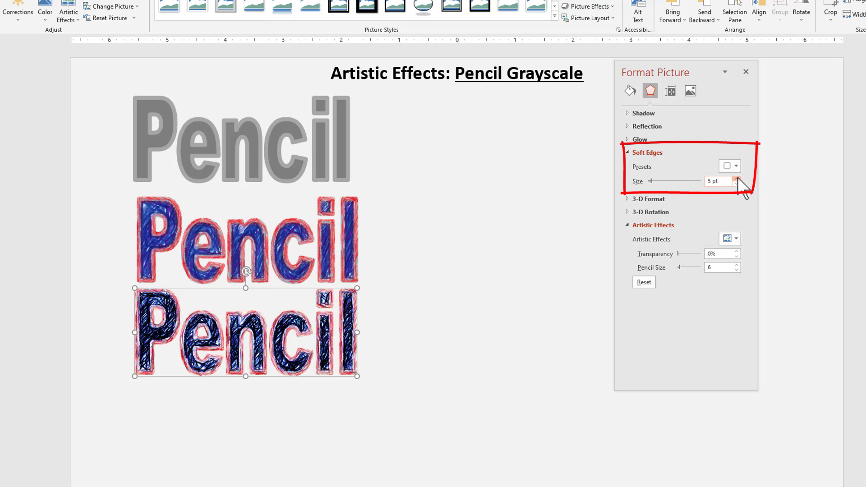
Select both pictures of the lower stacked Pencil and align them with each other.
{"action": "left_click", "coordinate": [427, 391]}
{"action": "mouse_move", "coordinate": [469, 433]}
{"action": "left_mouse_down"}
{"action": "mouse_move", "coordinate": [112, 316]}
{"action": "mouse_move", "coordinate": [98, 268]}
{"action": "left_mouse_up"}
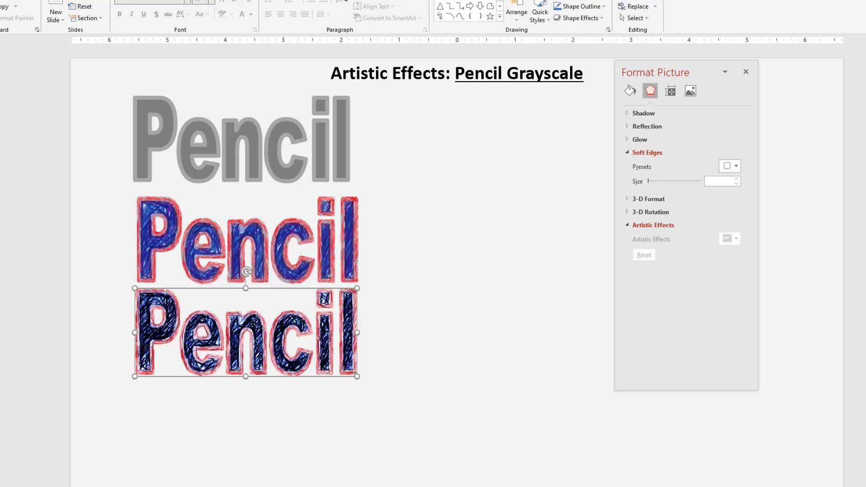
{"action": "left_click", "coordinate": [758, 18]}
{"action": "left_click", "coordinate": [759, 31]}
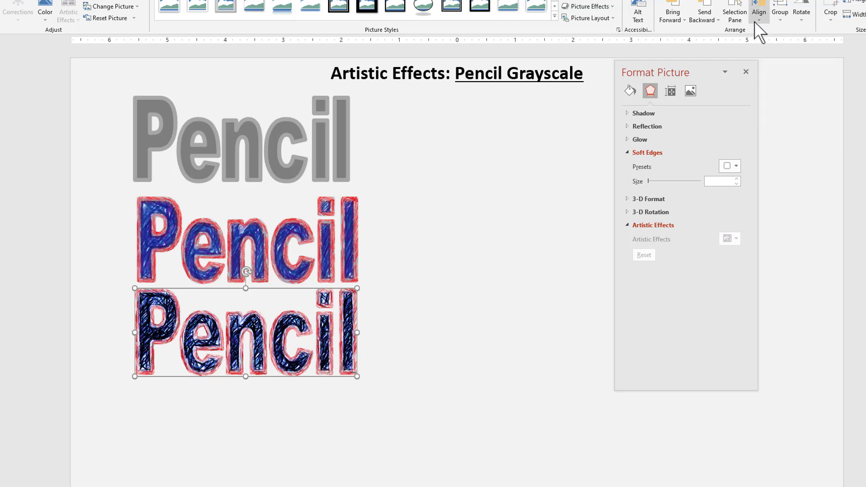
{"action": "left_click", "coordinate": [757, 17]}
{"action": "left_click", "coordinate": [771, 81]}
{"action": "left_click", "coordinate": [393, 391]}
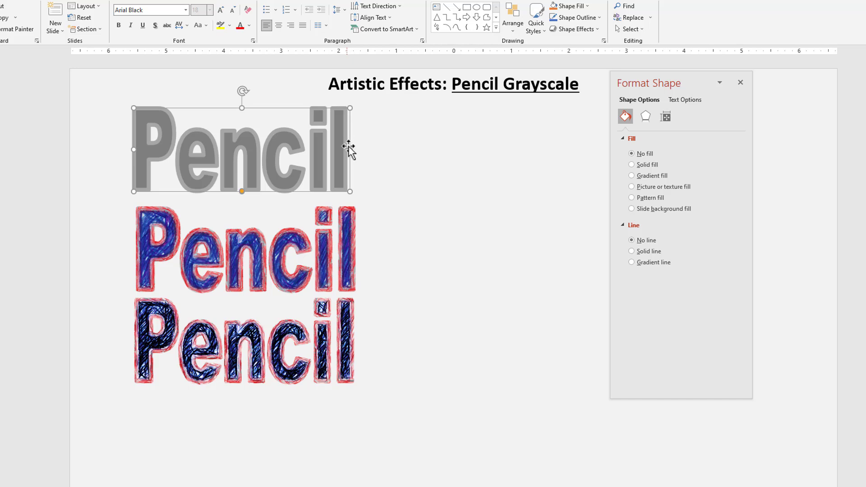
Give the original gray Pencil text a dark gray outline with the long dash type.
{"action": "left_click", "coordinate": [689, 101]}
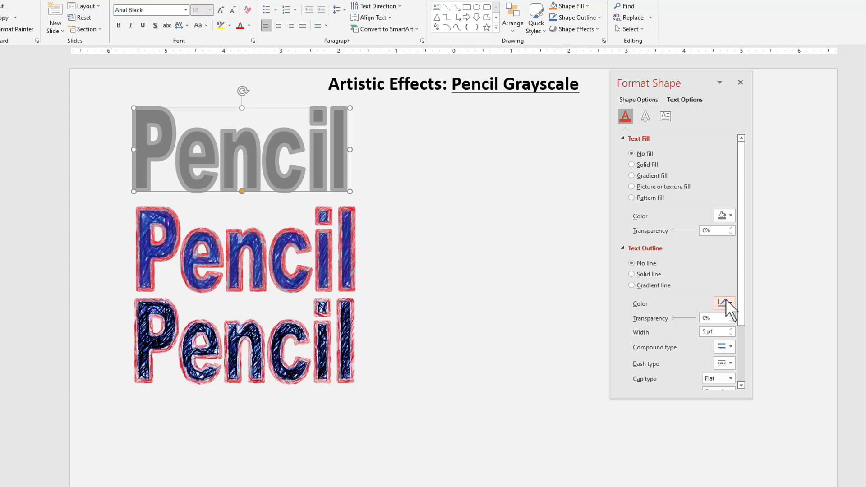
{"action": "left_click", "coordinate": [730, 303]}
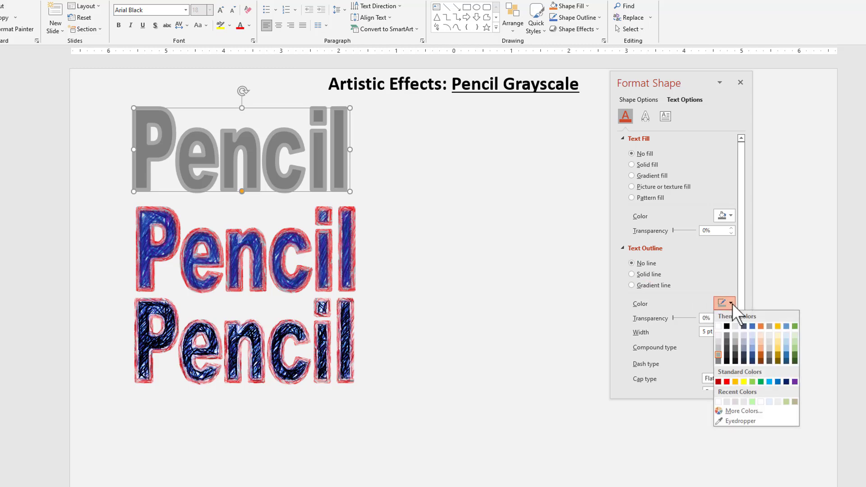
{"action": "left_click", "coordinate": [726, 342]}
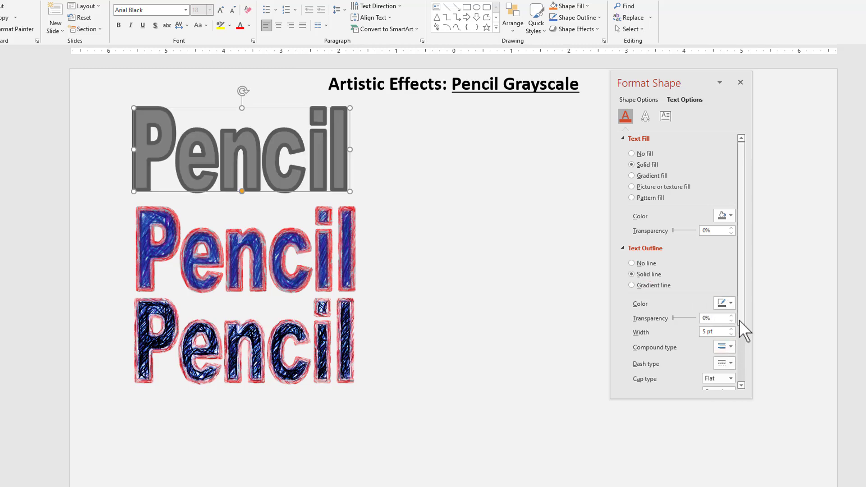
{"action": "left_click", "coordinate": [731, 363]}
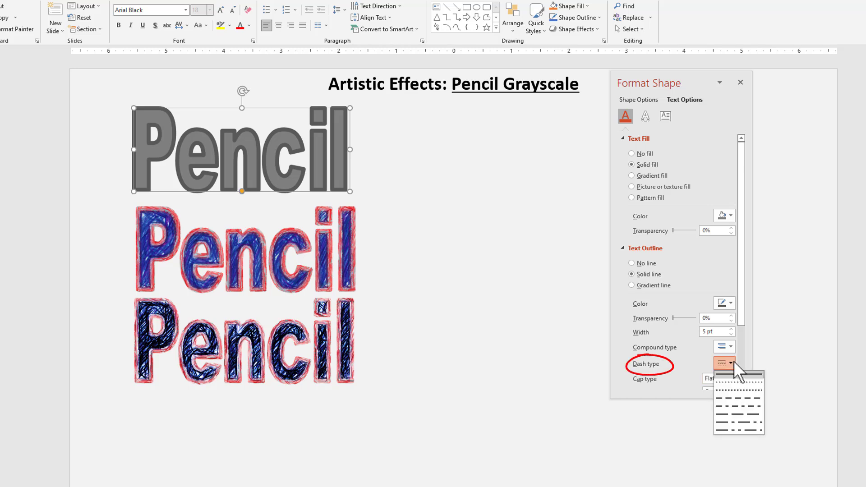
{"action": "left_click", "coordinate": [733, 415]}
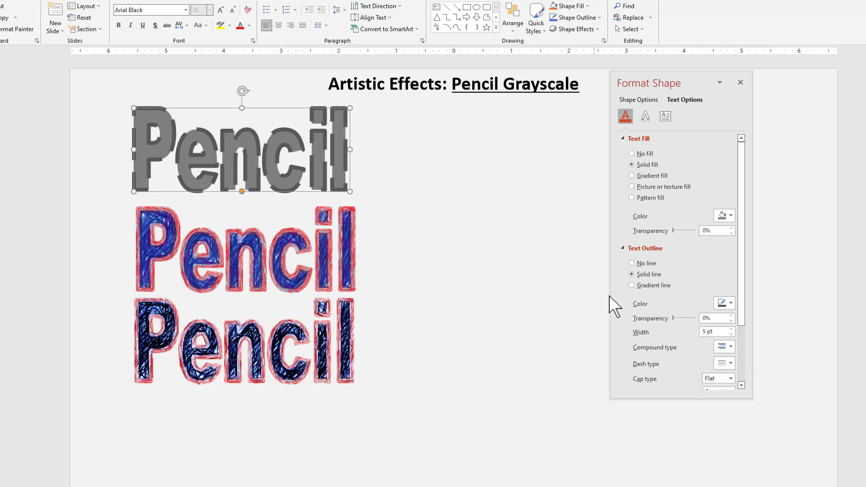
Reduce the gray Pencil text's outline width to 3 pt.
{"action": "left_click", "coordinate": [731, 334]}
{"action": "left_click", "coordinate": [731, 334]}
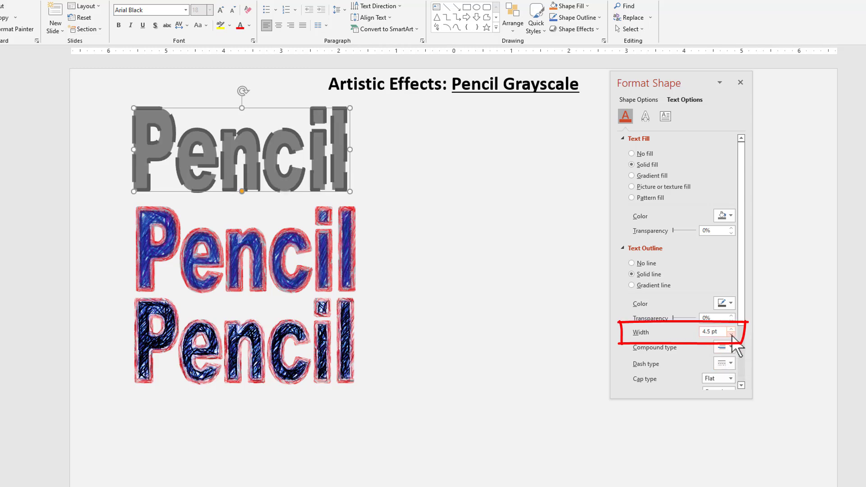
{"action": "left_click", "coordinate": [730, 334]}
{"action": "left_click", "coordinate": [731, 334]}
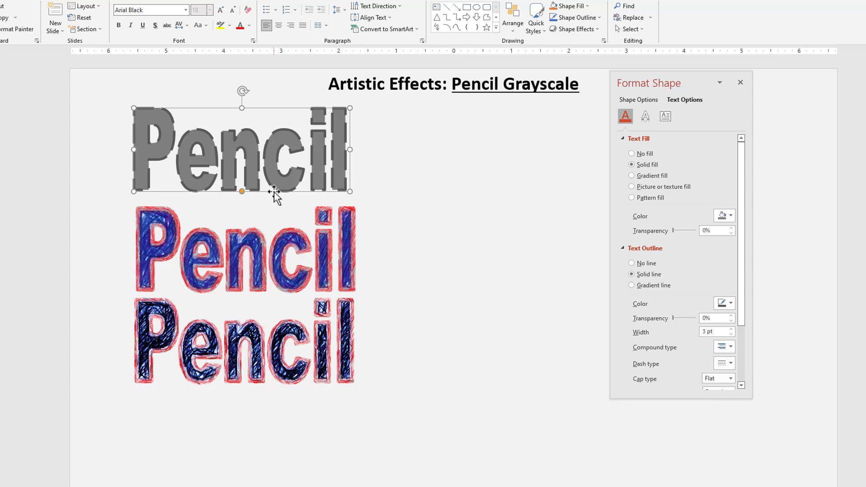
Duplicate the outlined gray Pencil text, convert the duplicate to a picture, and place it beside the original.
{"action": "key", "text": "ctrl+d"}
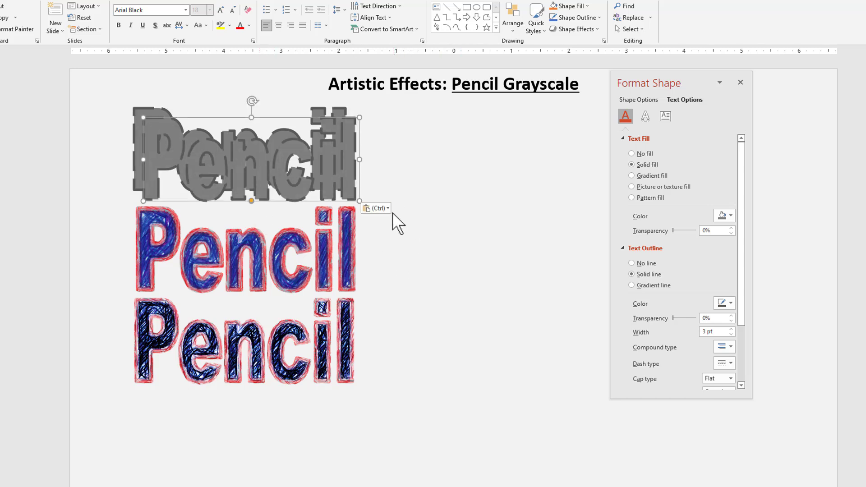
{"action": "left_click", "coordinate": [387, 208]}
{"action": "left_click", "coordinate": [388, 238]}
{"action": "mouse_move", "coordinate": [453, 266]}
{"action": "left_mouse_down"}
{"action": "mouse_move", "coordinate": [494, 166]}
{"action": "mouse_move", "coordinate": [483, 146]}
{"action": "left_mouse_up"}
Apply the Pencil Grayscale artistic effect to the new picture with a pencil size of 50.
{"action": "left_click", "coordinate": [730, 248]}
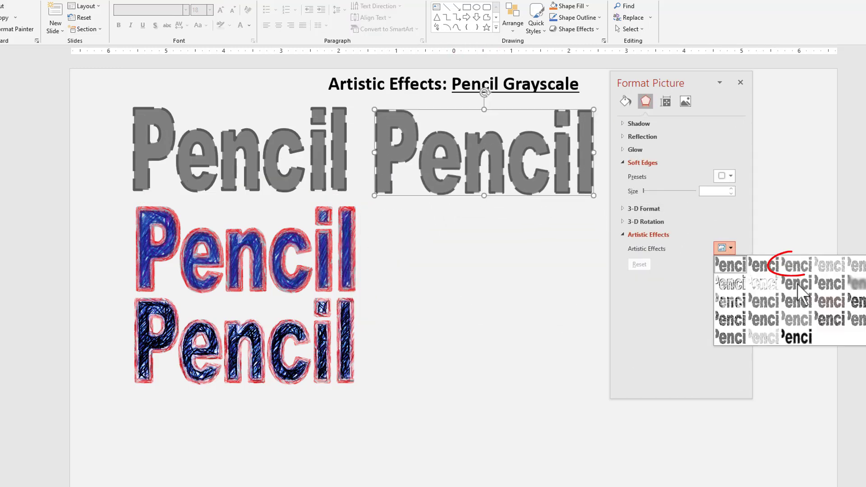
{"action": "left_click", "coordinate": [796, 265]}
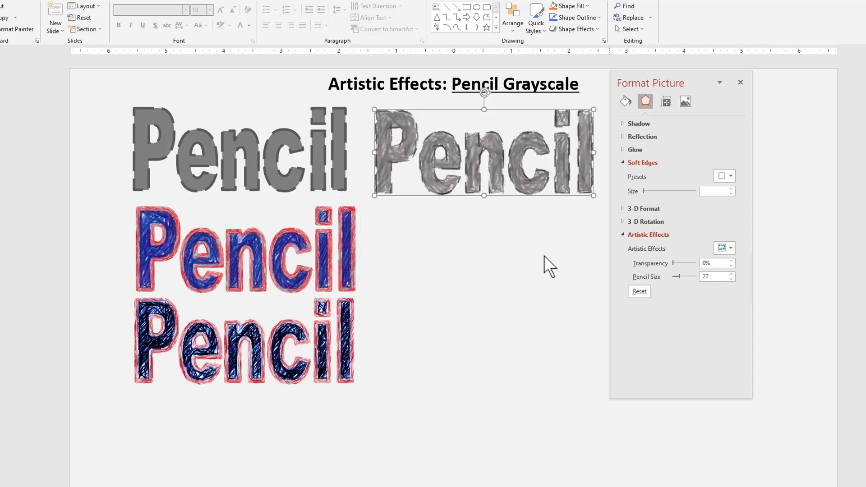
{"action": "double_click", "coordinate": [713, 277]}
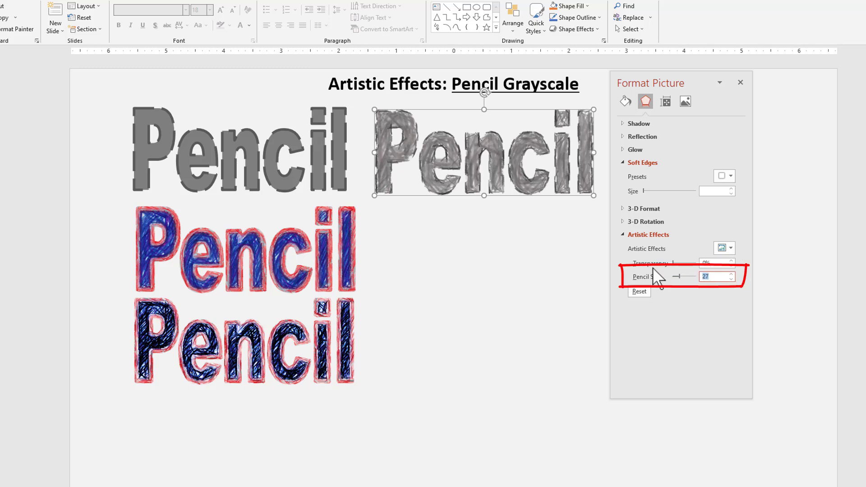
{"action": "type", "text": "50"}
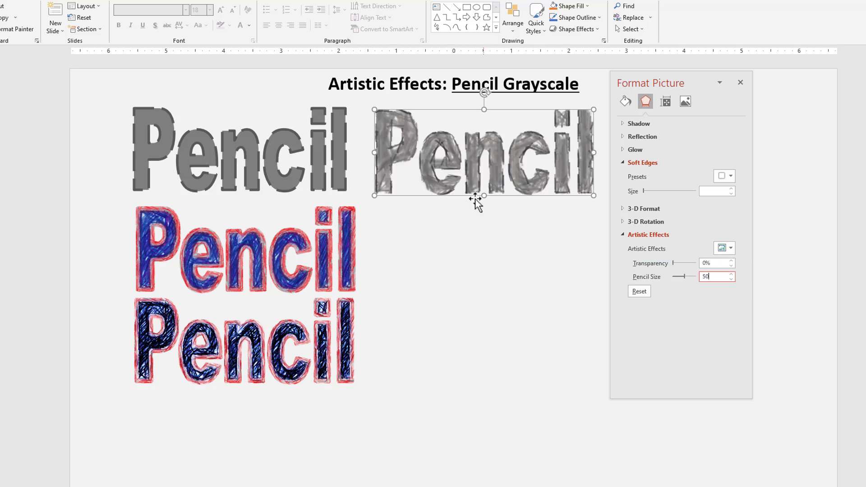
Give the sketched picture the highest color saturation preset and the correction with 0% brightness and 40% contrast.
{"action": "left_click", "coordinate": [349, 2]}
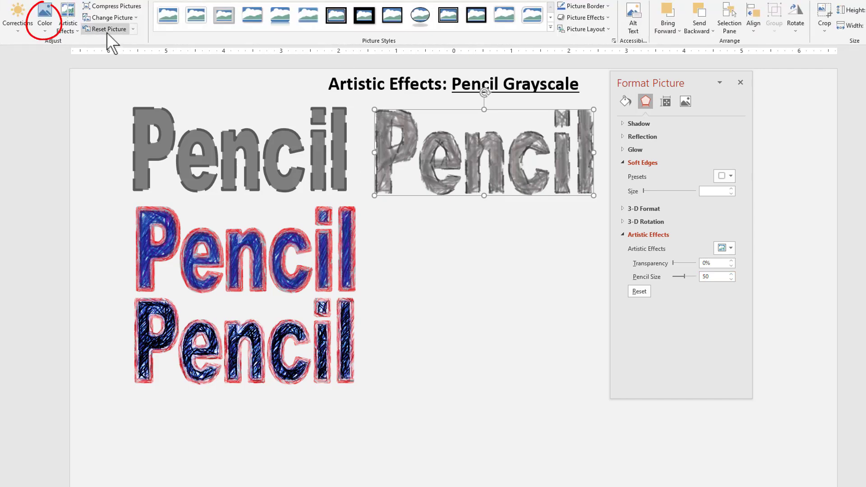
{"action": "left_click", "coordinate": [44, 22]}
{"action": "left_click", "coordinate": [264, 56]}
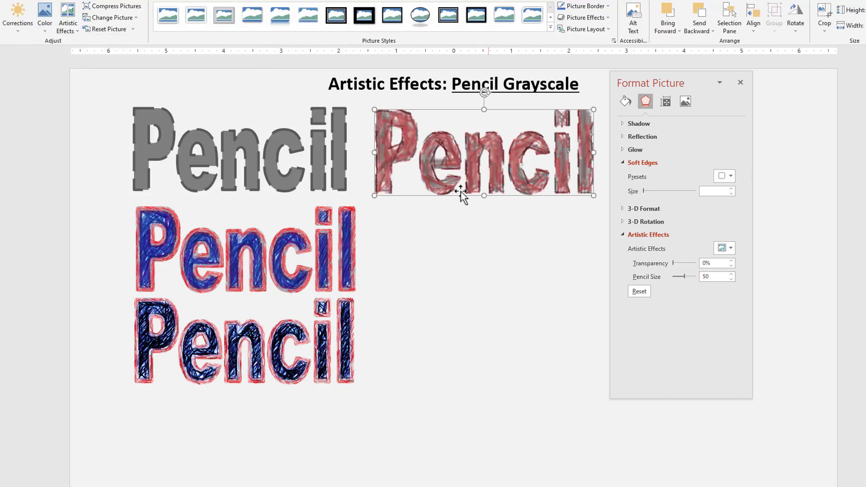
{"action": "left_click", "coordinate": [18, 20]}
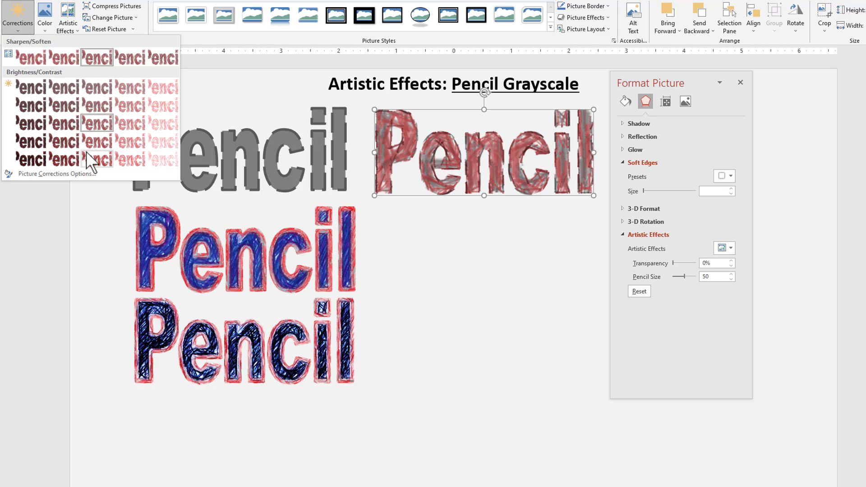
{"action": "left_click", "coordinate": [95, 158]}
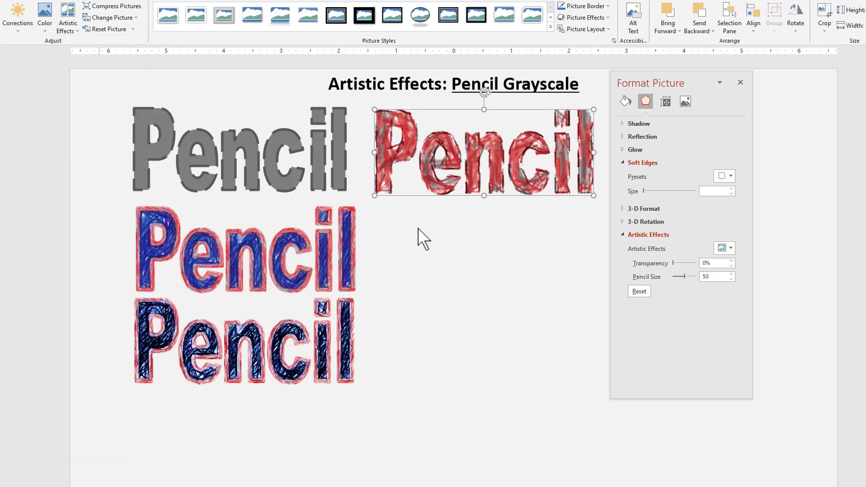
Duplicate the red sketched picture directly below and recolor the duplicate with the third, bluish color tone preset.
{"action": "left_click_drag", "start_coordinate": [500, 195], "coordinate": [498, 271]}
{"action": "left_click", "coordinate": [45, 25]}
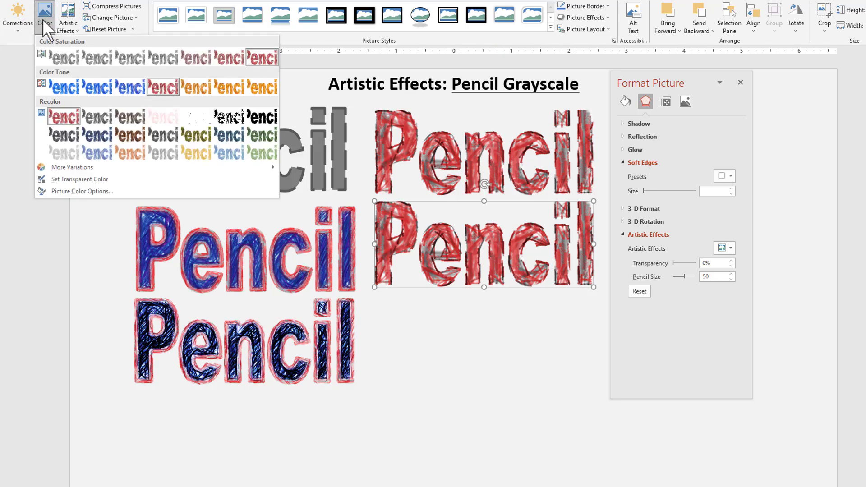
{"action": "left_click", "coordinate": [130, 88]}
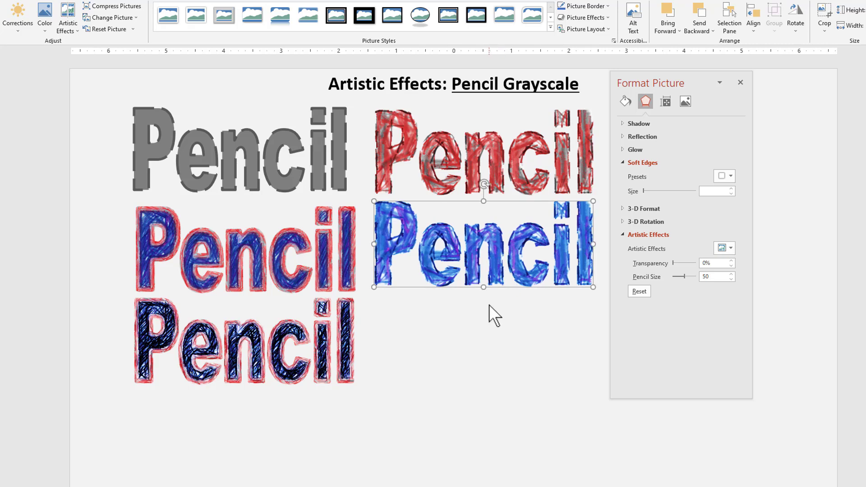
Paste a copy of the blue sketched picture as a plain picture and place it directly below the blue one.
{"action": "key", "text": "ctrl+v"}
{"action": "left_click", "coordinate": [606, 302]}
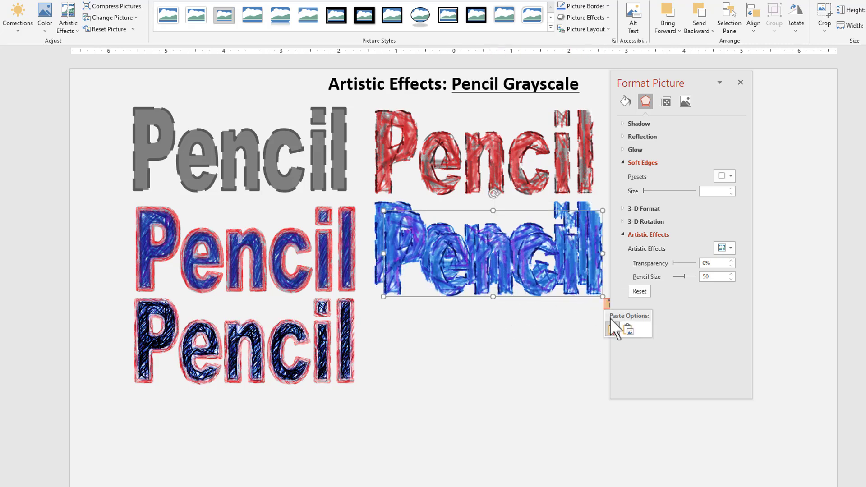
{"action": "left_click", "coordinate": [612, 327]}
{"action": "mouse_move", "coordinate": [551, 277]}
{"action": "left_mouse_down"}
{"action": "mouse_move", "coordinate": [516, 334]}
{"action": "mouse_move", "coordinate": [543, 361]}
{"action": "left_mouse_up"}
Apply a second Pencil Grayscale effect to the pasted blue picture with a pencil size of 50.
{"action": "left_click", "coordinate": [731, 248]}
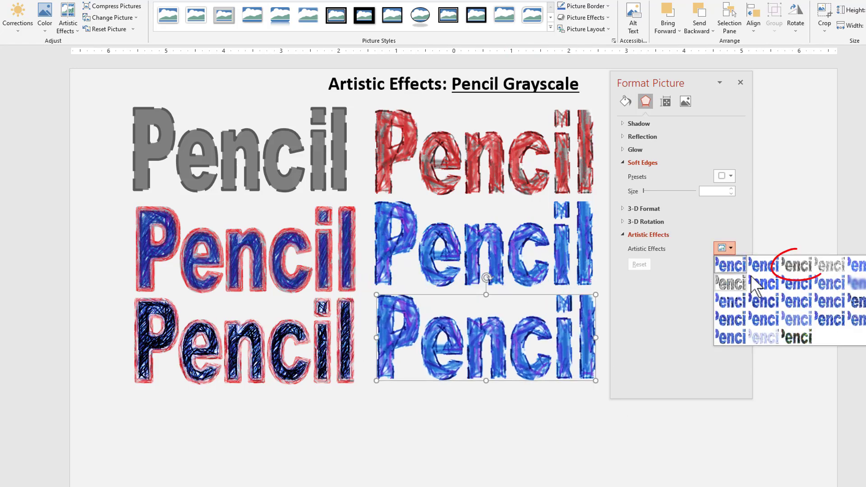
{"action": "left_click", "coordinate": [796, 268]}
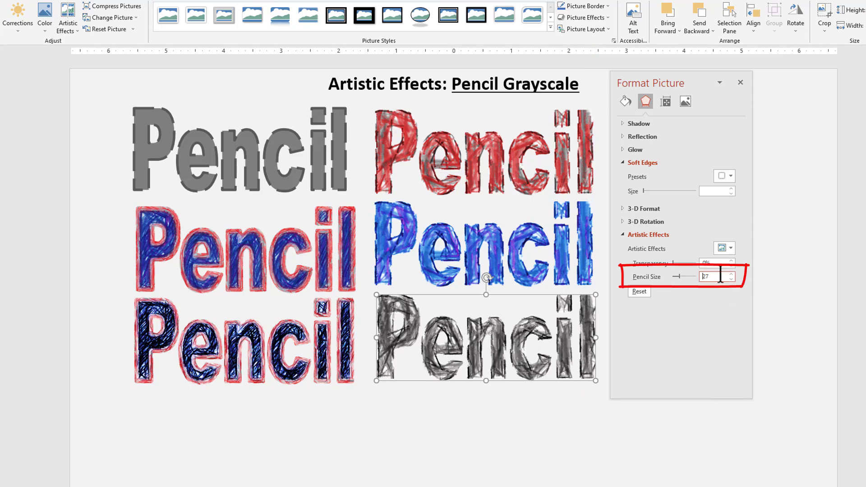
{"action": "left_click_drag", "start_coordinate": [720, 275], "coordinate": [690, 276]}
{"action": "type", "text": "50"}
{"action": "key", "text": "Return"}
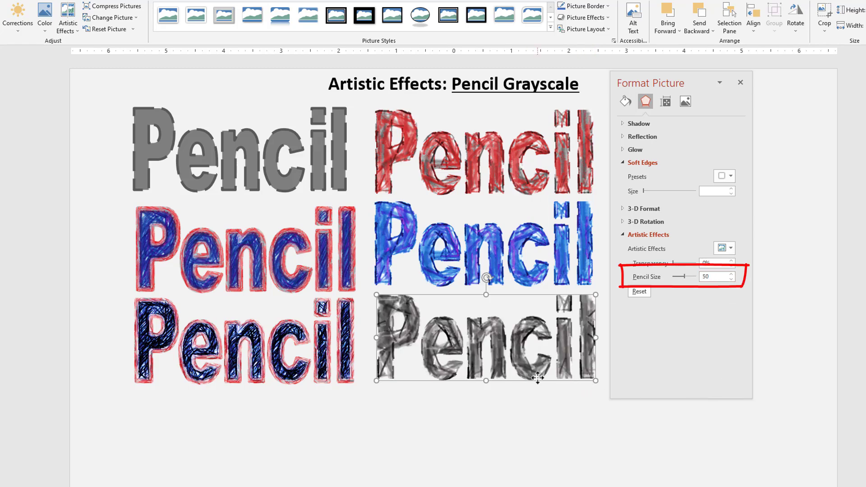
Give the twice-sketched picture the highest color saturation and the correction with 0% brightness and 40% contrast.
{"action": "left_click", "coordinate": [44, 27]}
{"action": "left_click", "coordinate": [253, 57]}
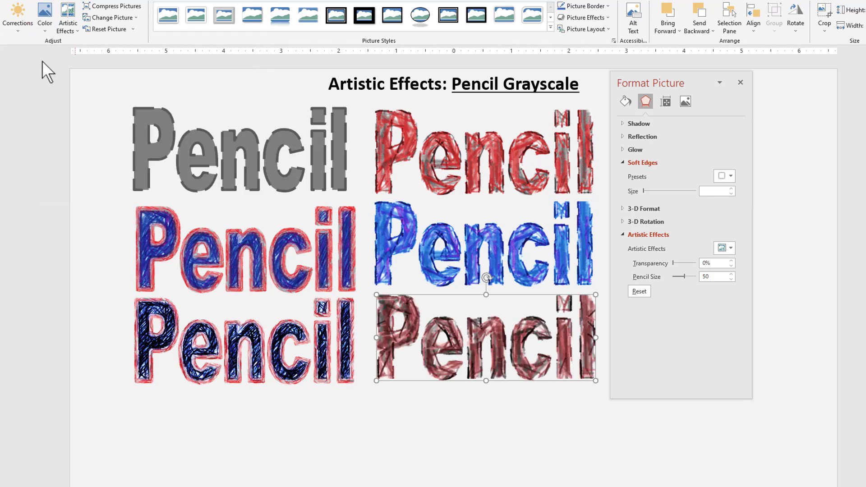
{"action": "left_click", "coordinate": [24, 27]}
{"action": "left_click", "coordinate": [100, 164]}
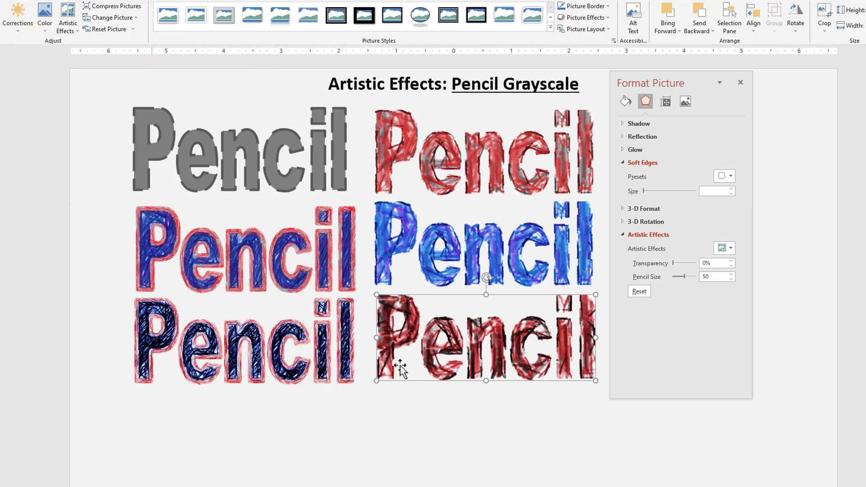
Duplicate the dark red picture directly below and apply the third, bluish color tone preset to the duplicate.
{"action": "left_click_drag", "start_coordinate": [498, 356], "coordinate": [498, 450]}
{"action": "left_click", "coordinate": [46, 29]}
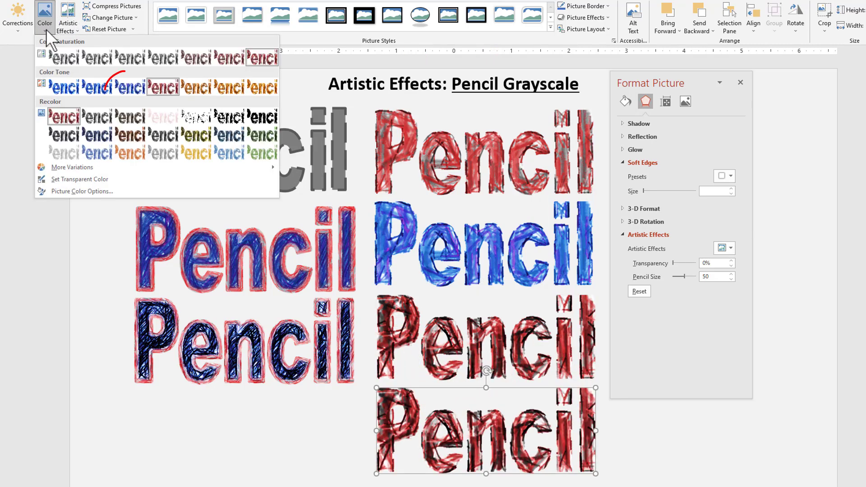
{"action": "left_click", "coordinate": [130, 86]}
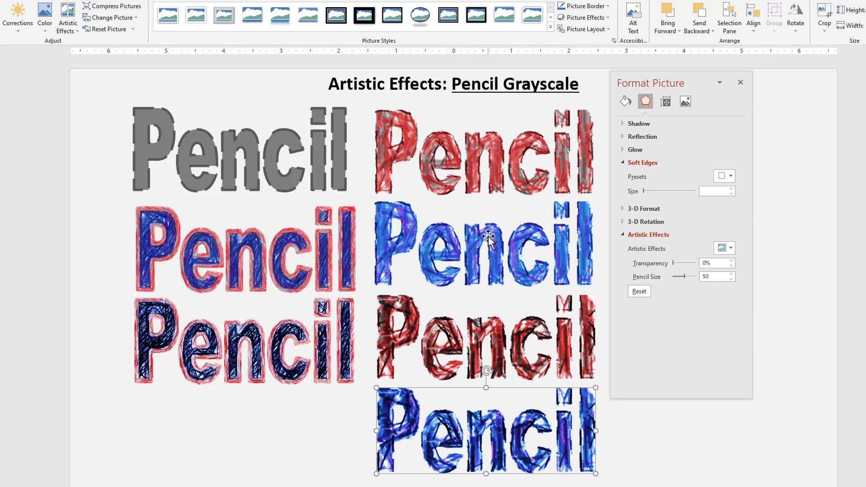
Reduce the pencil size to 40 for the upper red picture and to 34 for the blue picture beneath it.
{"action": "left_click", "coordinate": [479, 181]}
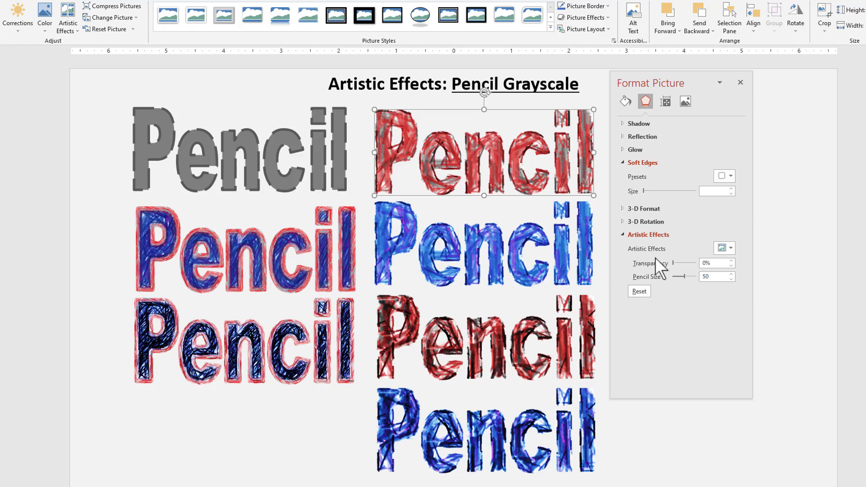
{"action": "left_click_drag", "start_coordinate": [684, 277], "coordinate": [681, 276]}
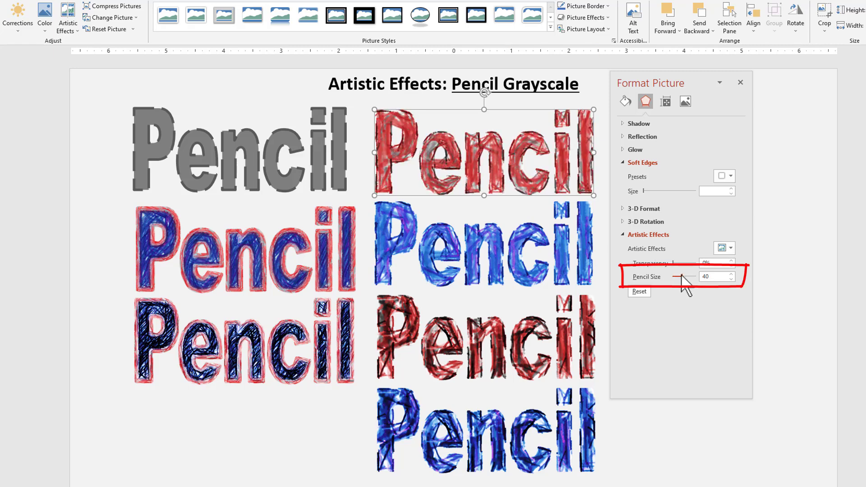
{"action": "left_click", "coordinate": [511, 241]}
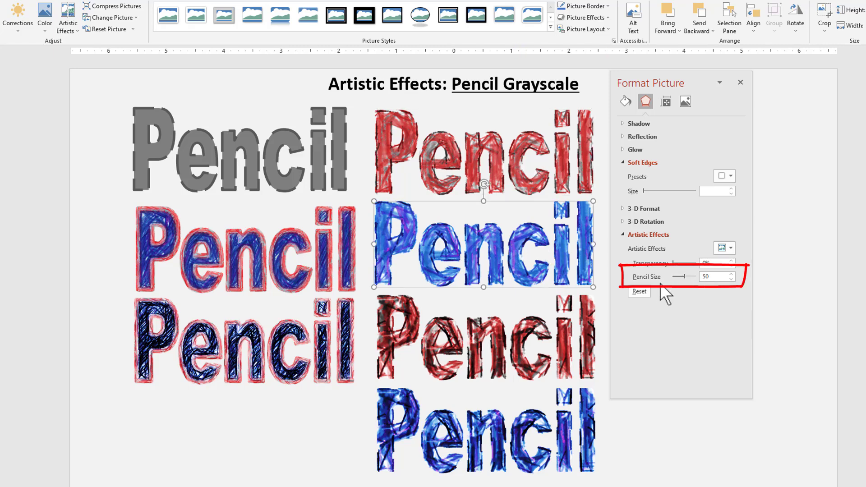
{"action": "left_click_drag", "start_coordinate": [687, 279], "coordinate": [681, 277]}
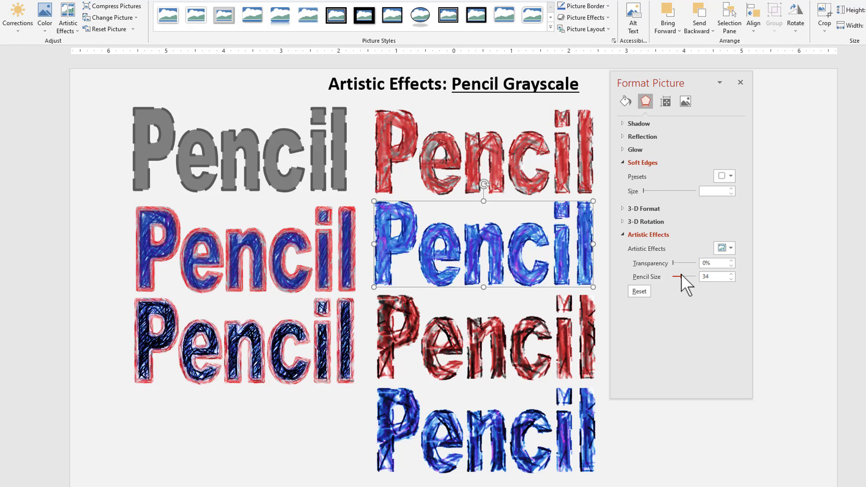
Move the upper blue picture onto the red one, select both, and align them with each other.
{"action": "mouse_move", "coordinate": [536, 278]}
{"action": "left_mouse_down"}
{"action": "mouse_move", "coordinate": [493, 271]}
{"action": "mouse_move", "coordinate": [492, 168]}
{"action": "mouse_move", "coordinate": [491, 176]}
{"action": "left_mouse_up"}
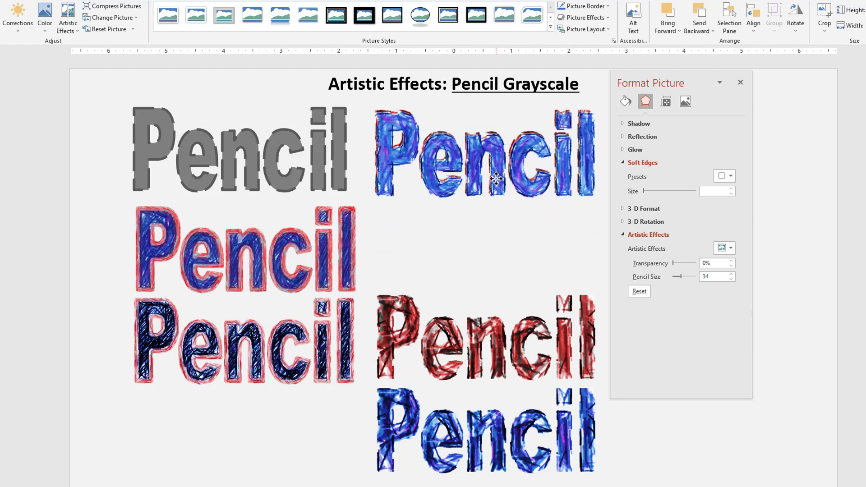
{"action": "mouse_move", "coordinate": [599, 223]}
{"action": "left_mouse_down"}
{"action": "mouse_move", "coordinate": [449, 156]}
{"action": "mouse_move", "coordinate": [358, 84]}
{"action": "left_mouse_up"}
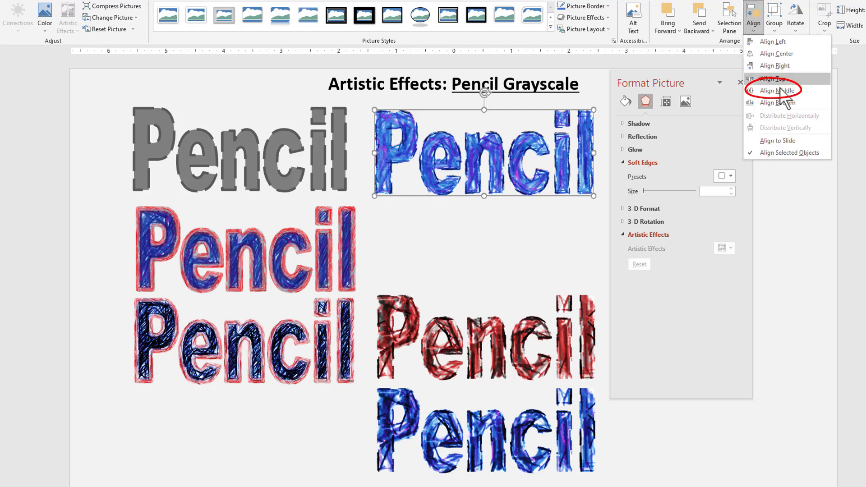
{"action": "key", "text": "Escape"}
{"action": "left_click", "coordinate": [481, 226]}
Set the soft edges of the stacked upper blue picture to 6 pt.
{"action": "left_click", "coordinate": [496, 175]}
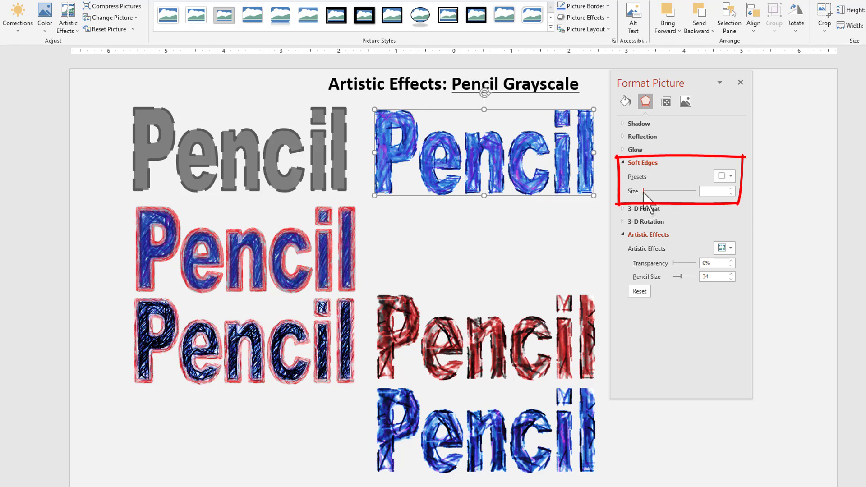
{"action": "left_click_drag", "start_coordinate": [644, 191], "coordinate": [646, 191]}
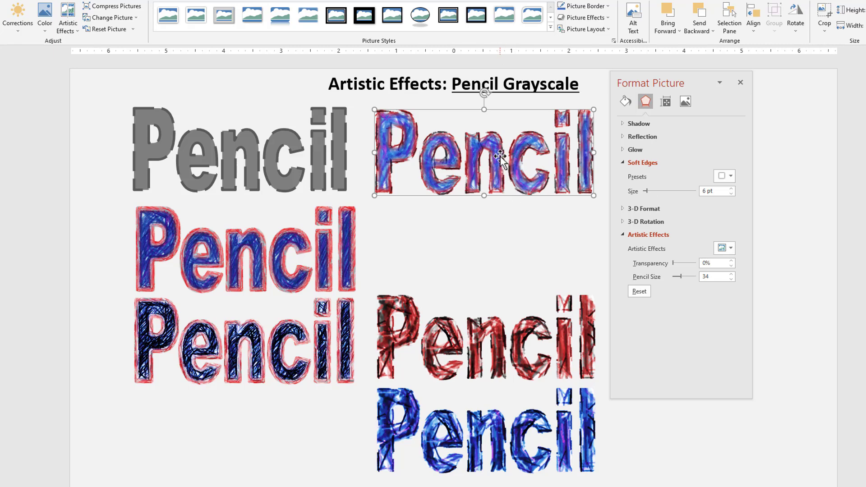
Shift the blue picture aside, apply the strongest sharpening preset to the red one, and move the blue picture back over it.
{"action": "left_click_drag", "start_coordinate": [500, 156], "coordinate": [494, 188]}
{"action": "left_click", "coordinate": [482, 135]}
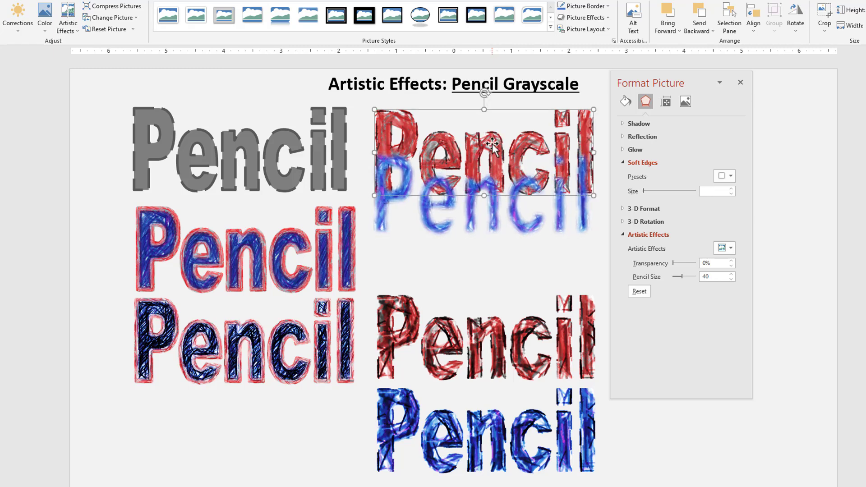
{"action": "left_click", "coordinate": [22, 12]}
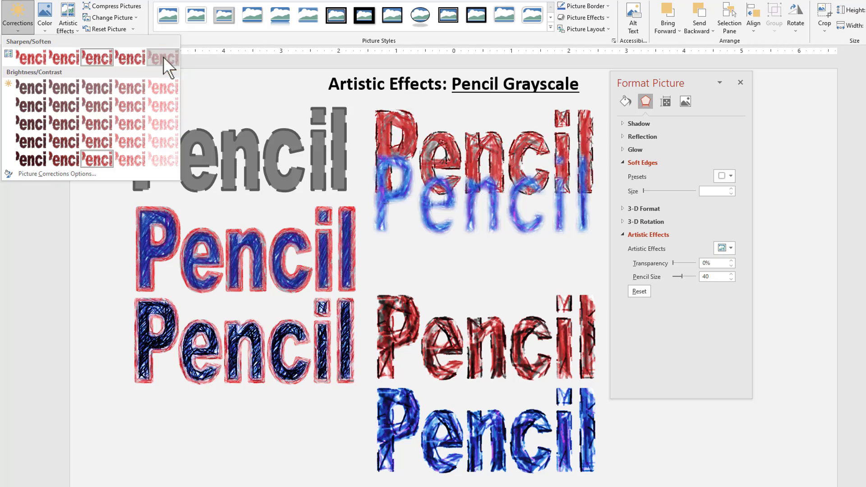
{"action": "key", "text": "Escape"}
{"action": "left_click_drag", "start_coordinate": [492, 224], "coordinate": [495, 174]}
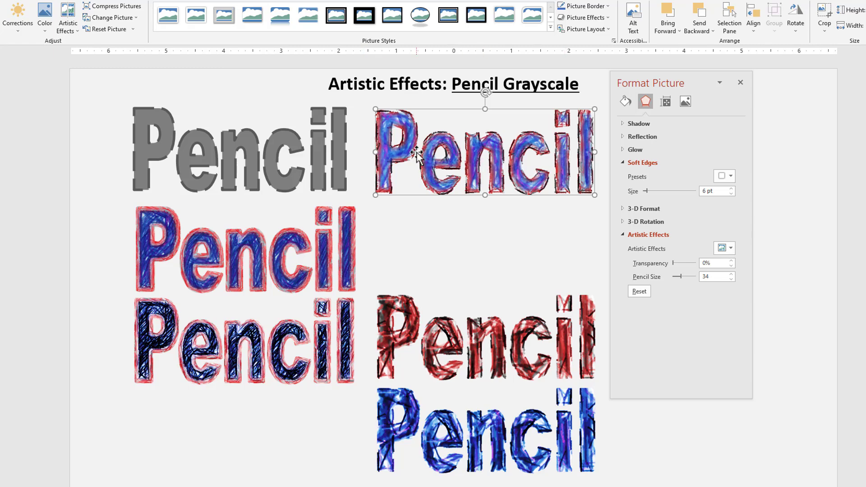
Set the sharpness of the stacked upper blue picture to 100% in its picture corrections.
{"action": "left_click", "coordinate": [684, 102]}
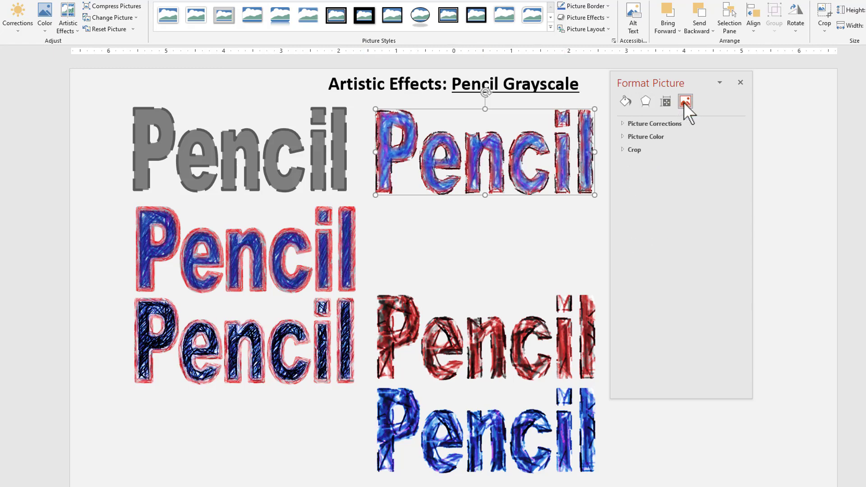
{"action": "left_click", "coordinate": [622, 123]}
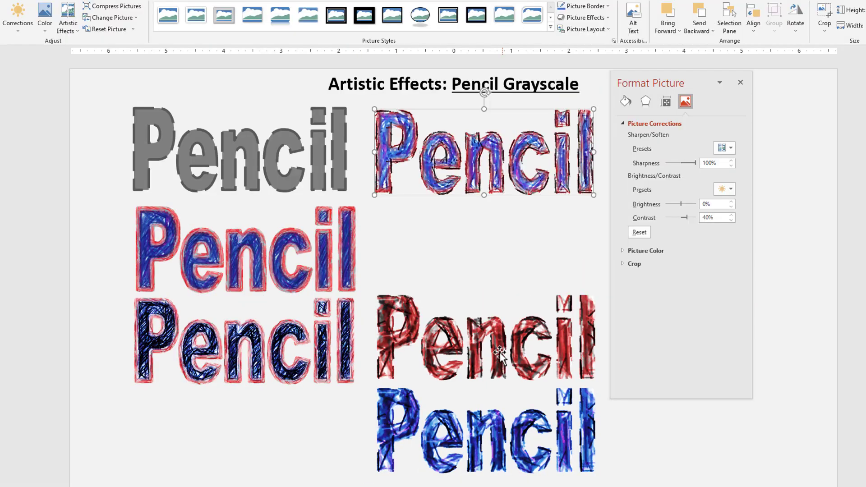
Place the red picture under the finished layered text, stack the blue one on it, and set the blue picture's soft edges to 8 pt.
{"action": "left_click_drag", "start_coordinate": [486, 265], "coordinate": [482, 212]}
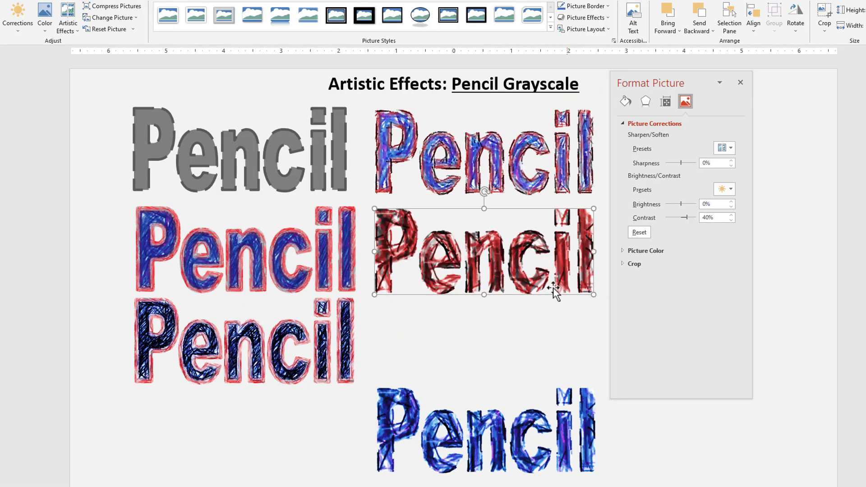
{"action": "left_click_drag", "start_coordinate": [531, 462], "coordinate": [530, 284]}
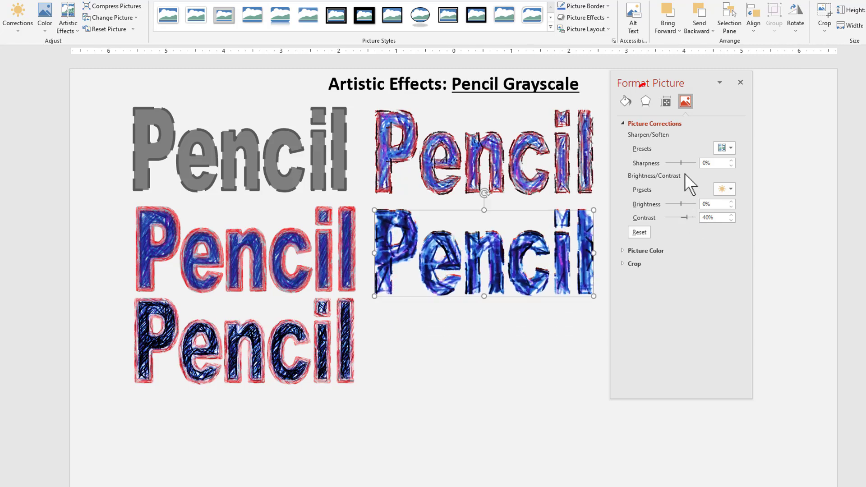
{"action": "left_click", "coordinate": [642, 103]}
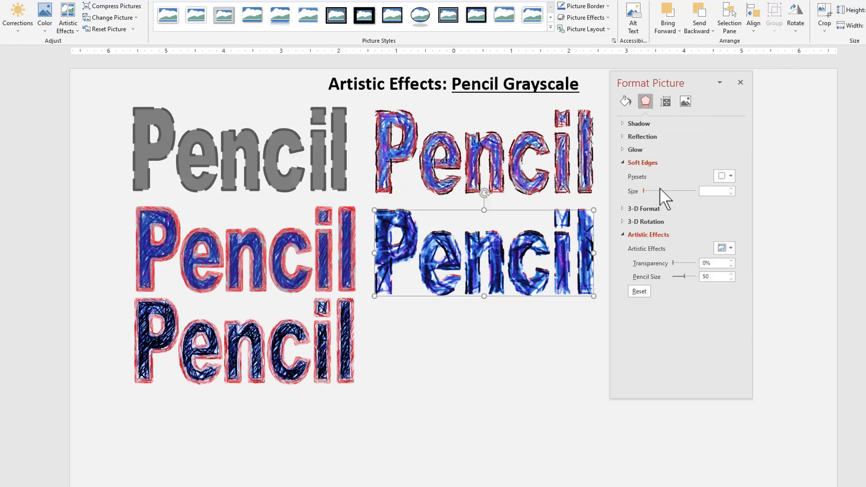
{"action": "left_click_drag", "start_coordinate": [644, 191], "coordinate": [648, 191]}
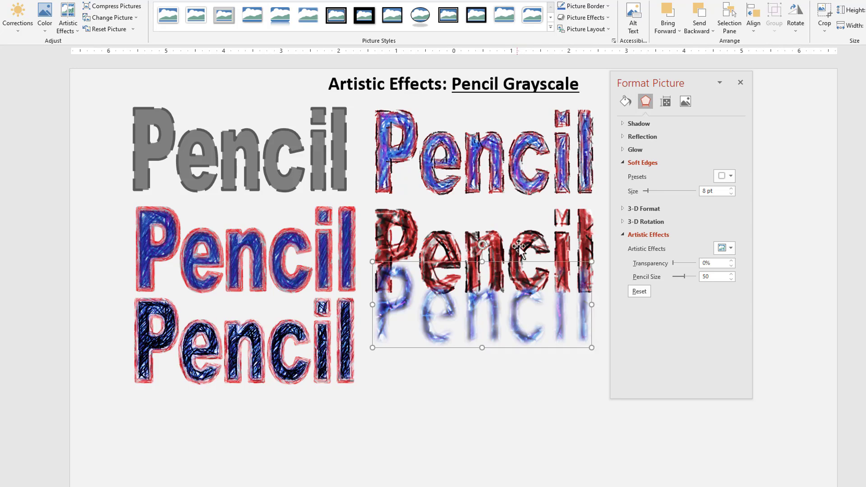
Apply the strongest sharpening preset to the lower red picture and move the soft-edged blue picture back over it.
{"action": "left_click", "coordinate": [18, 21]}
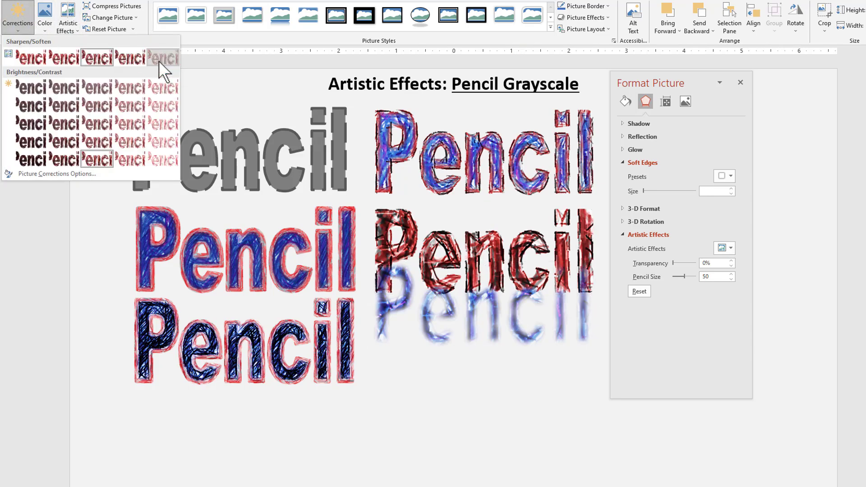
{"action": "left_click", "coordinate": [159, 60]}
{"action": "left_click_drag", "start_coordinate": [514, 330], "coordinate": [516, 274]}
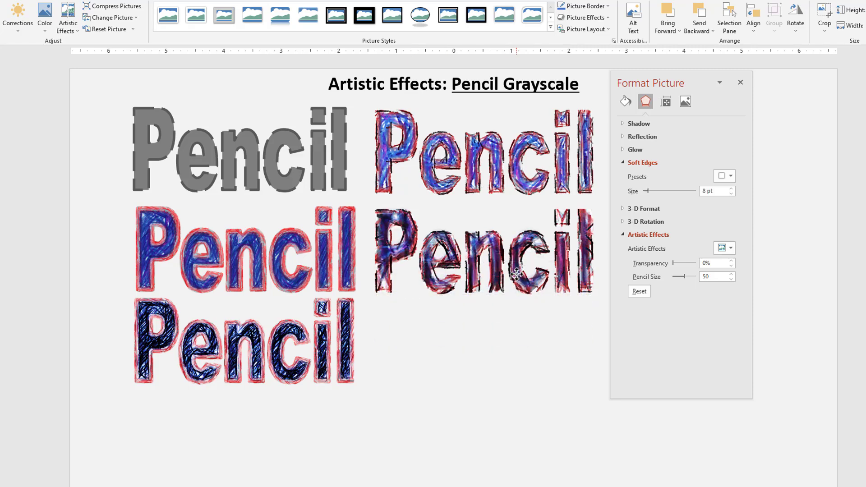
Set the sharpness of the stacked soft-edged blue picture to 100% and its Pencil Grayscale pencil size to 63.
{"action": "left_click", "coordinate": [686, 102]}
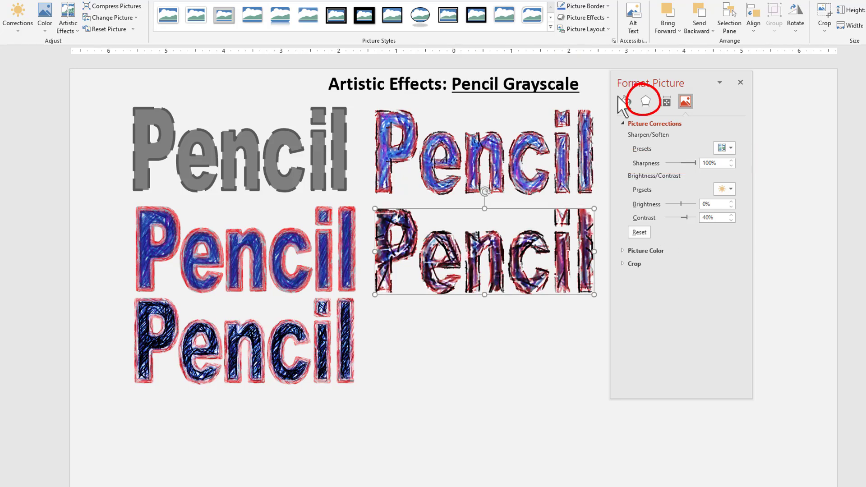
{"action": "left_click", "coordinate": [646, 101]}
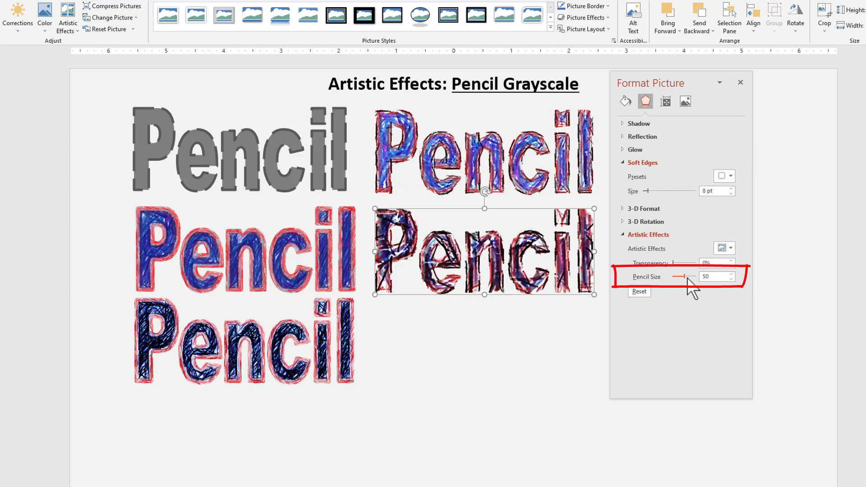
{"action": "left_click_drag", "start_coordinate": [683, 276], "coordinate": [687, 277]}
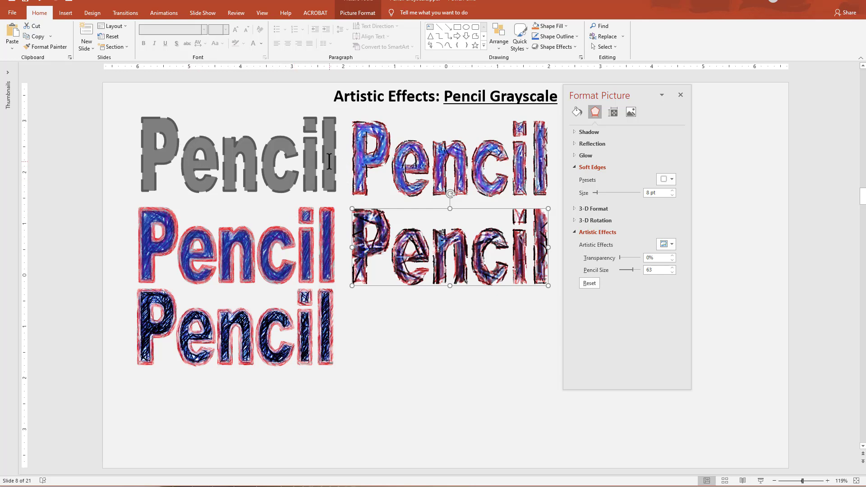
Change the outline color of the original gray Pencil text to the darkest shade of the white theme color.
{"action": "left_click", "coordinate": [298, 158]}
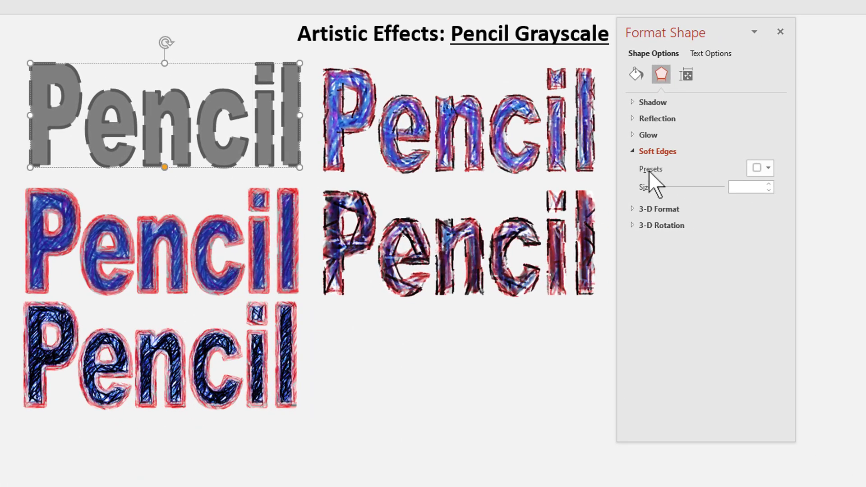
{"action": "left_click", "coordinate": [712, 54]}
{"action": "left_click", "coordinate": [635, 75]}
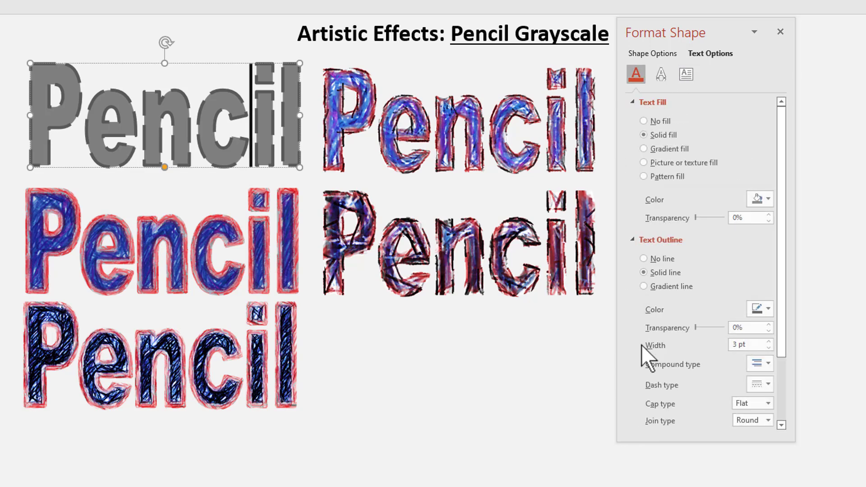
{"action": "left_click", "coordinate": [768, 310]}
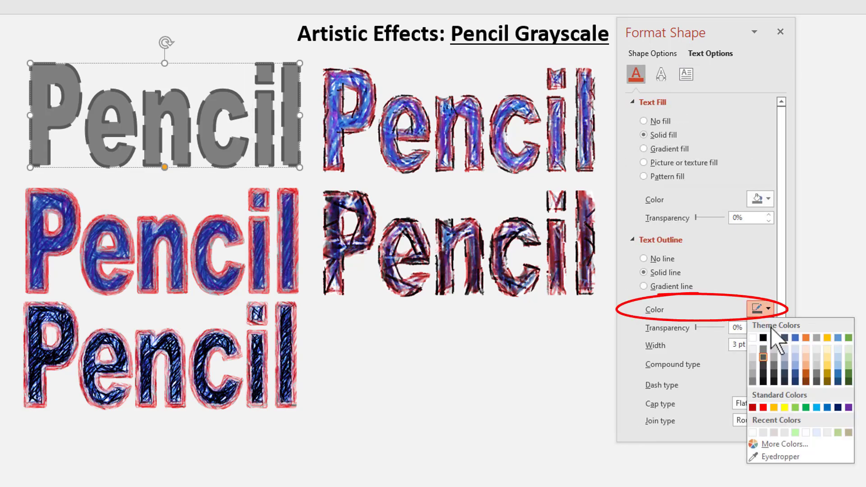
{"action": "left_click", "coordinate": [752, 382]}
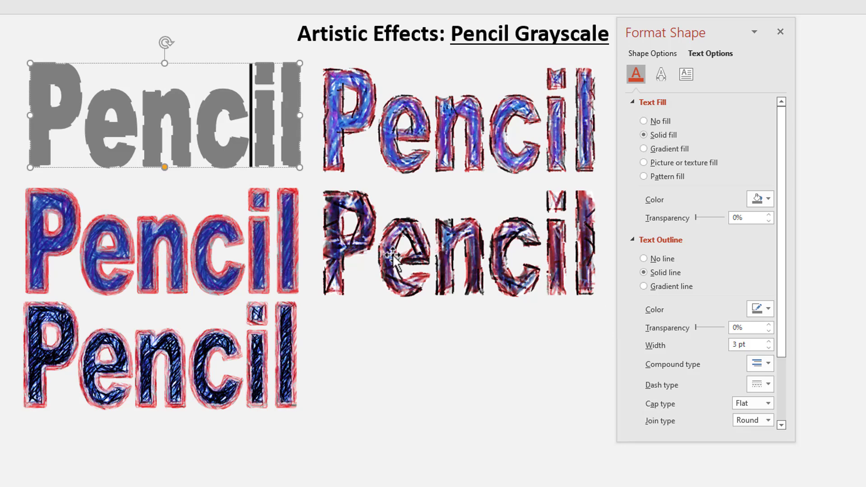
Set the gray text's outline width to 1 pt and its dash type to the long dash with two dots.
{"action": "triple_click", "coordinate": [755, 344]}
{"action": "type", "text": "1"}
{"action": "key", "text": "Return"}
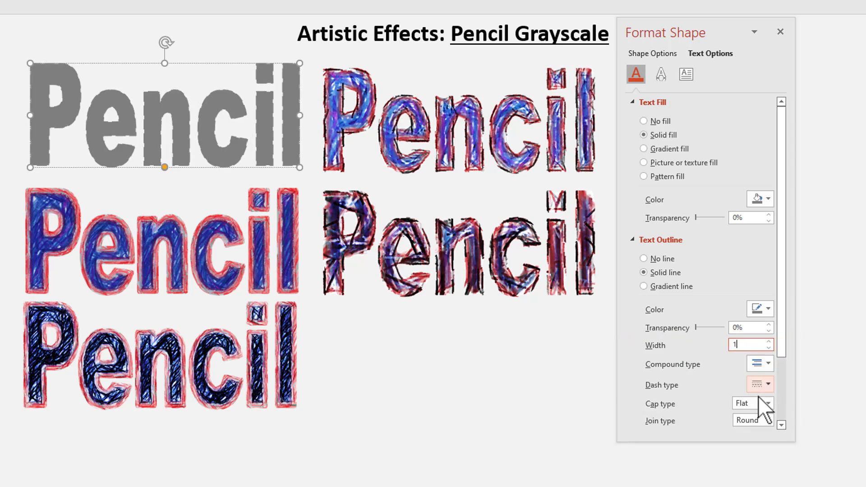
{"action": "left_click", "coordinate": [767, 383]}
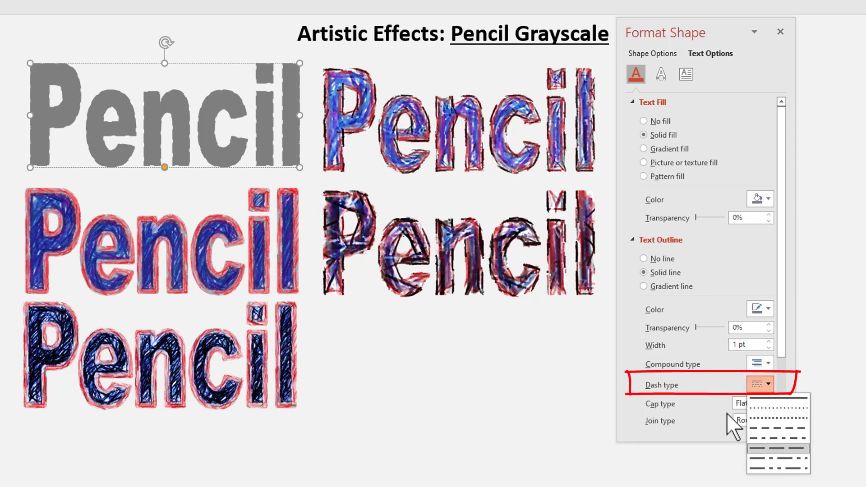
{"action": "left_click", "coordinate": [772, 468]}
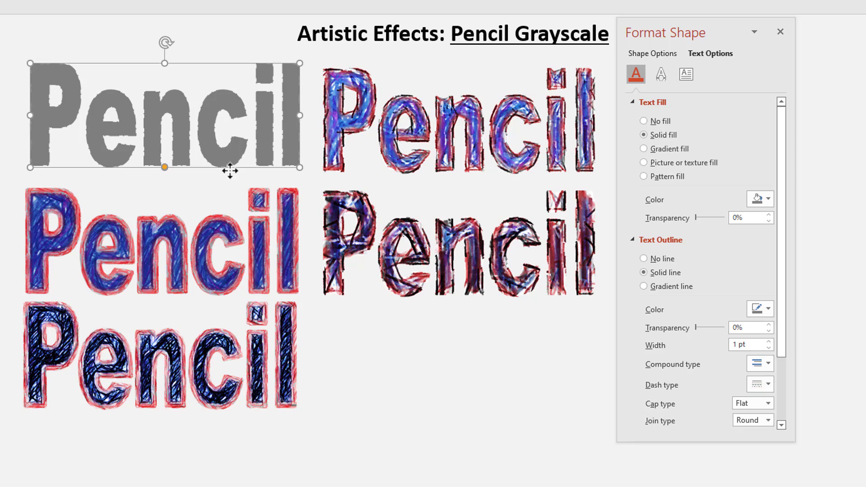
Paste the gray Pencil text as a picture and place it beside the first layered blue-and-red text.
{"action": "key", "text": "ctrl+v"}
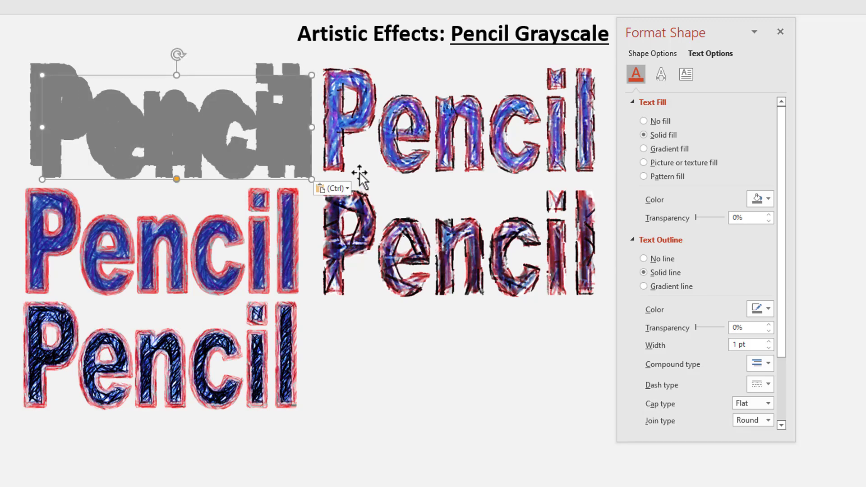
{"action": "left_click", "coordinate": [336, 188]}
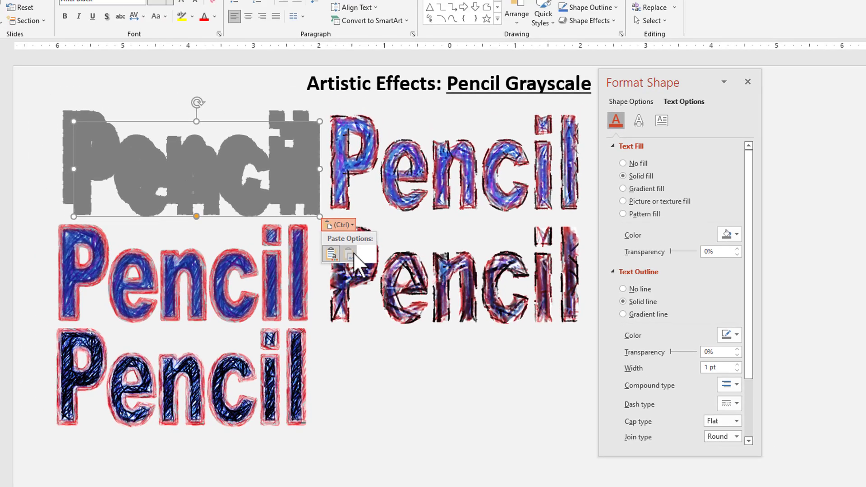
{"action": "left_click", "coordinate": [346, 221]}
{"action": "left_click_drag", "start_coordinate": [759, 68], "coordinate": [364, 73]}
{"action": "left_click_drag", "start_coordinate": [369, 148], "coordinate": [210, 136]}
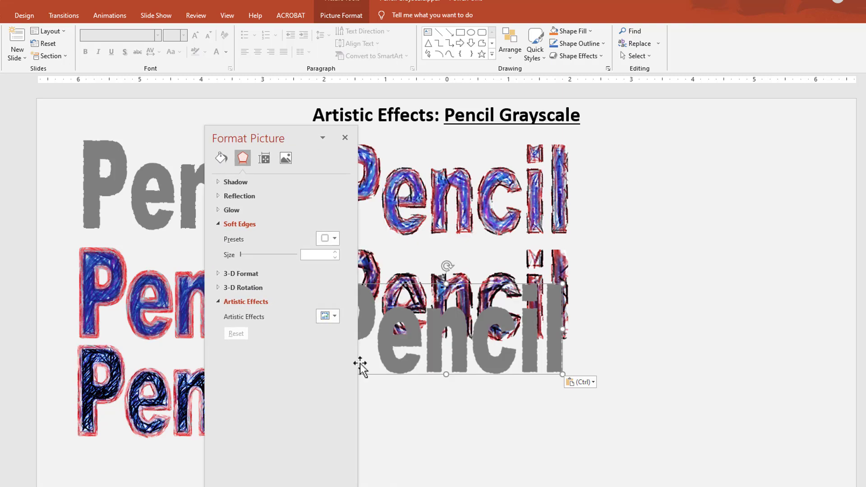
{"action": "mouse_move", "coordinate": [423, 372]}
{"action": "left_mouse_down"}
{"action": "mouse_move", "coordinate": [439, 381]}
{"action": "mouse_move", "coordinate": [643, 224]}
{"action": "mouse_move", "coordinate": [685, 232]}
{"action": "left_mouse_up"}
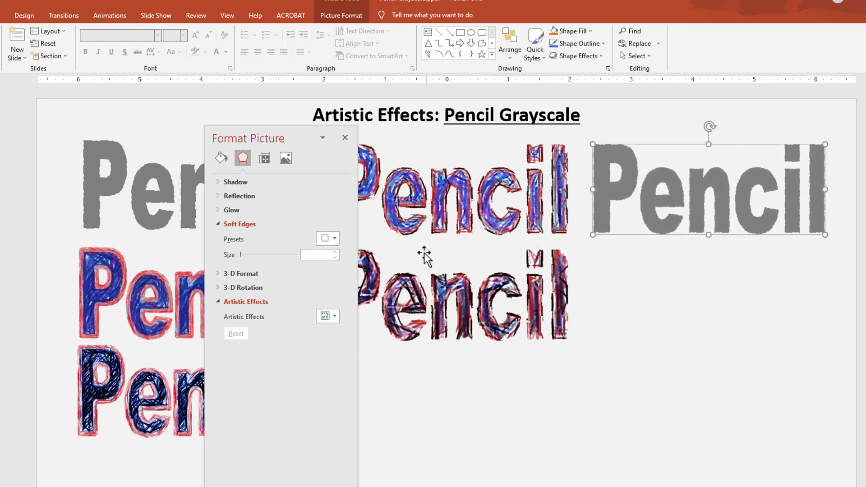
Apply the Pencil Grayscale artistic effect to the pasted gray picture with a pencil size of 100.
{"action": "left_click", "coordinate": [331, 316]}
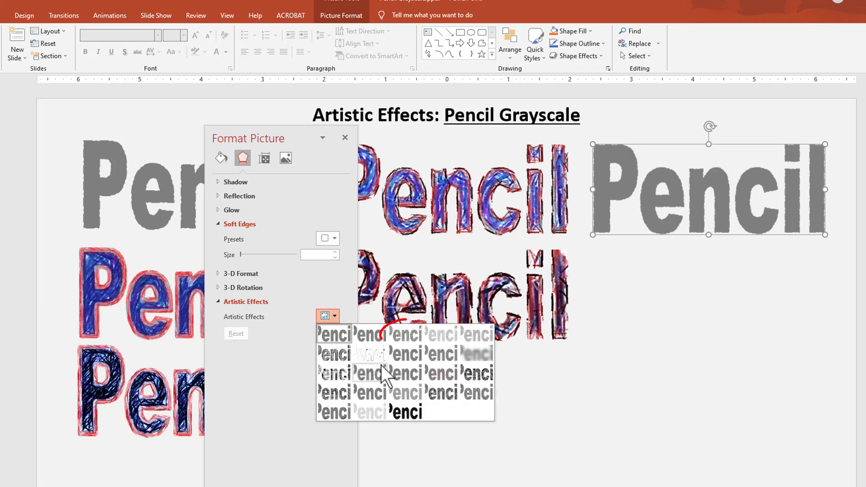
{"action": "left_click", "coordinate": [407, 334]}
{"action": "left_click_drag", "start_coordinate": [279, 346], "coordinate": [303, 347]}
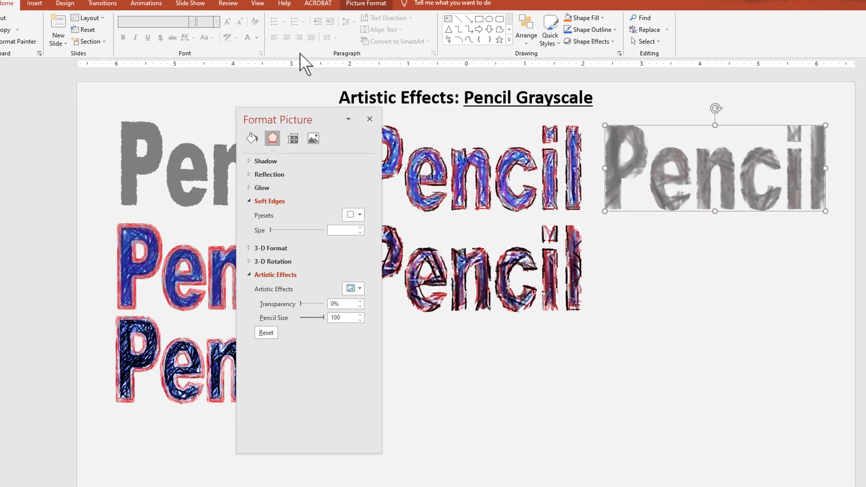
Apply the highest color saturation preset to the new pencil picture and correct it with Brightness 0% (Normal) Contrast +40%.
{"action": "left_click", "coordinate": [364, 3]}
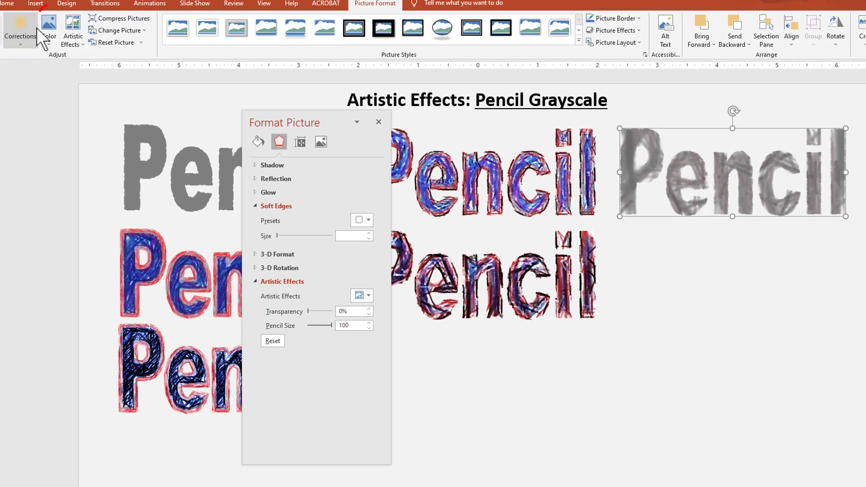
{"action": "left_click", "coordinate": [48, 30]}
{"action": "left_click", "coordinate": [278, 84]}
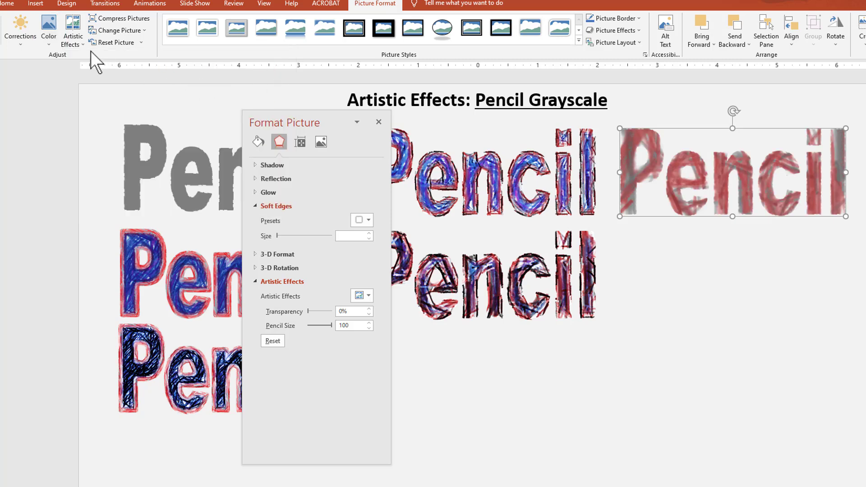
{"action": "left_click", "coordinate": [25, 35]}
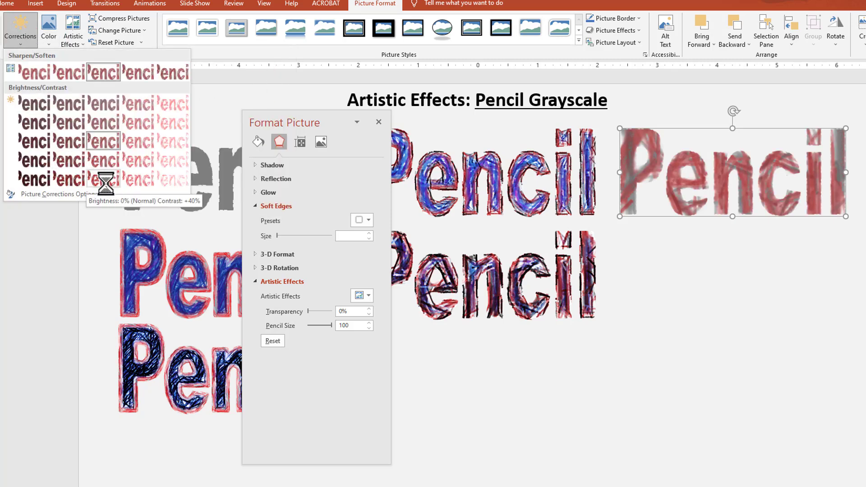
{"action": "left_click", "coordinate": [103, 179]}
{"action": "key", "text": "Escape"}
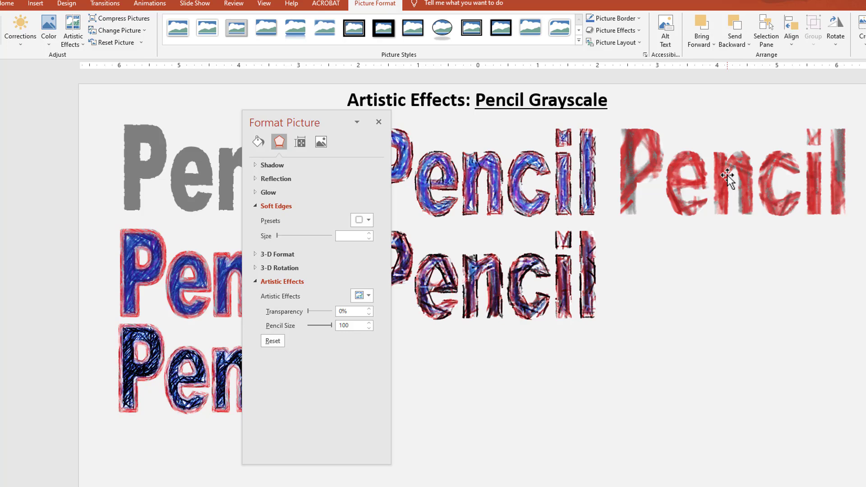
Duplicate the red pencil picture directly below itself and give the copy the third, bluish color tone preset.
{"action": "left_click_drag", "start_coordinate": [727, 175], "coordinate": [733, 281]}
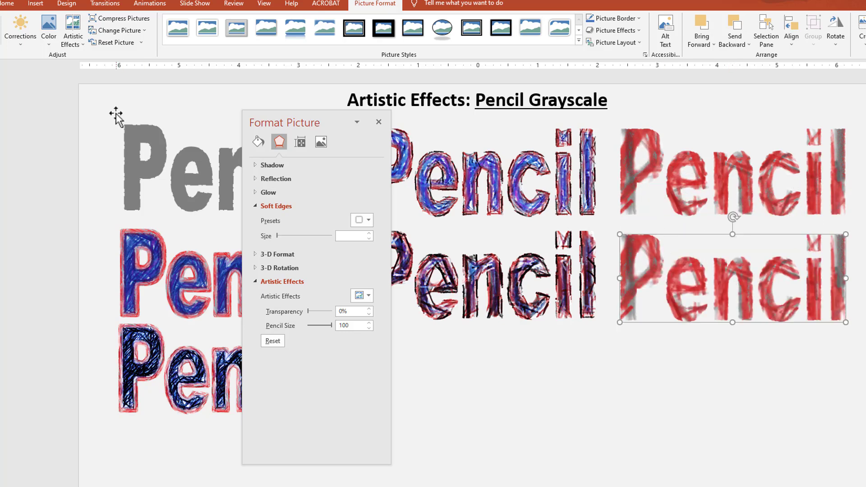
{"action": "left_click", "coordinate": [49, 34]}
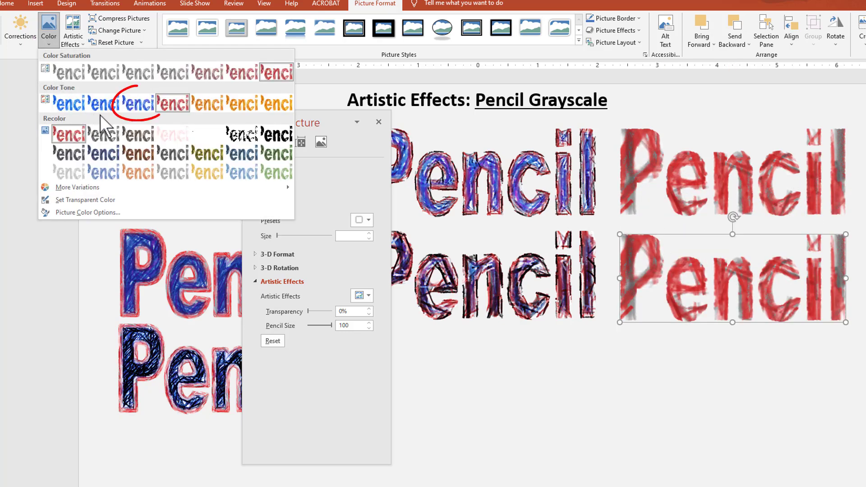
{"action": "left_click", "coordinate": [139, 113]}
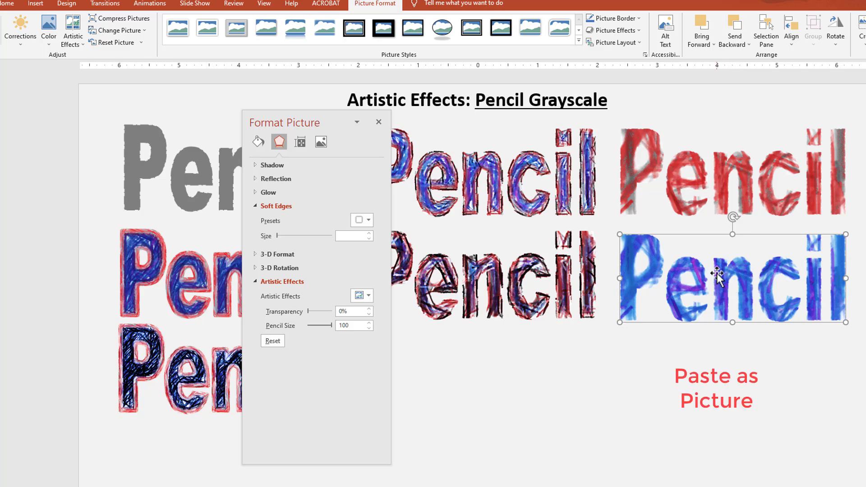
Paste the blue picture as a flat picture below it and apply Pencil Grayscale with a pencil size of 100.
{"action": "key", "text": "ctrl+v"}
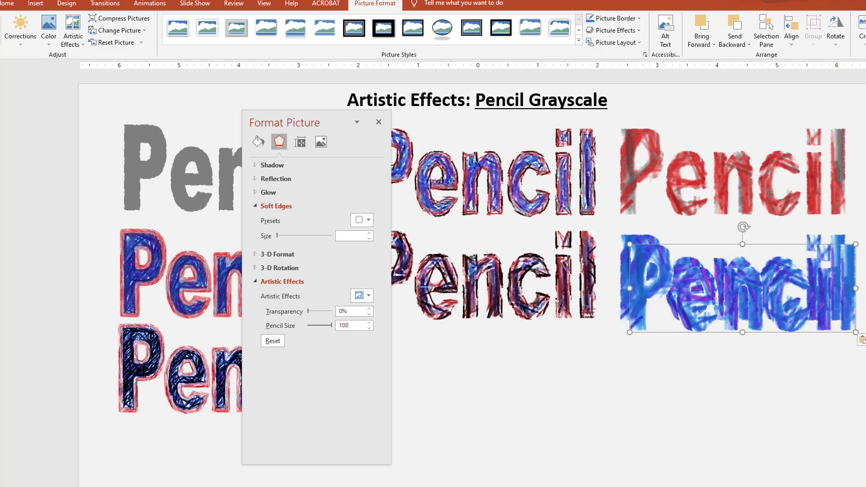
{"action": "mouse_move", "coordinate": [778, 294]}
{"action": "left_mouse_down"}
{"action": "mouse_move", "coordinate": [680, 344]}
{"action": "mouse_move", "coordinate": [650, 422]}
{"action": "mouse_move", "coordinate": [763, 397]}
{"action": "left_mouse_up"}
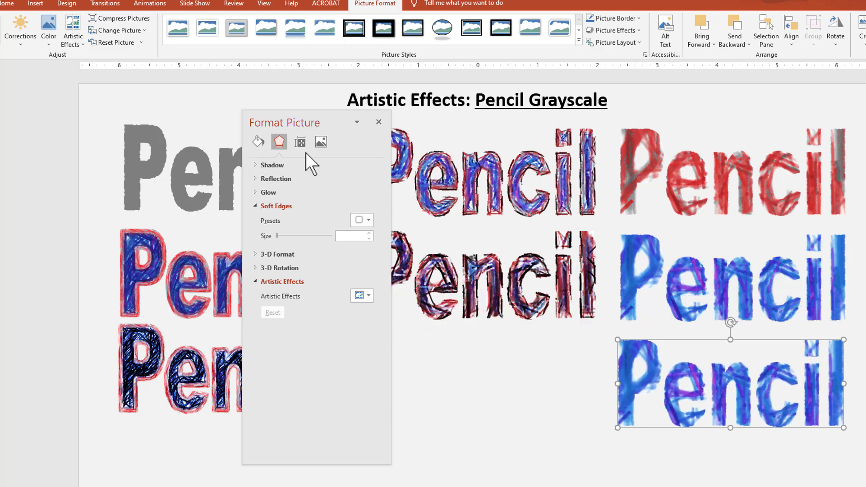
{"action": "left_click", "coordinate": [367, 295]}
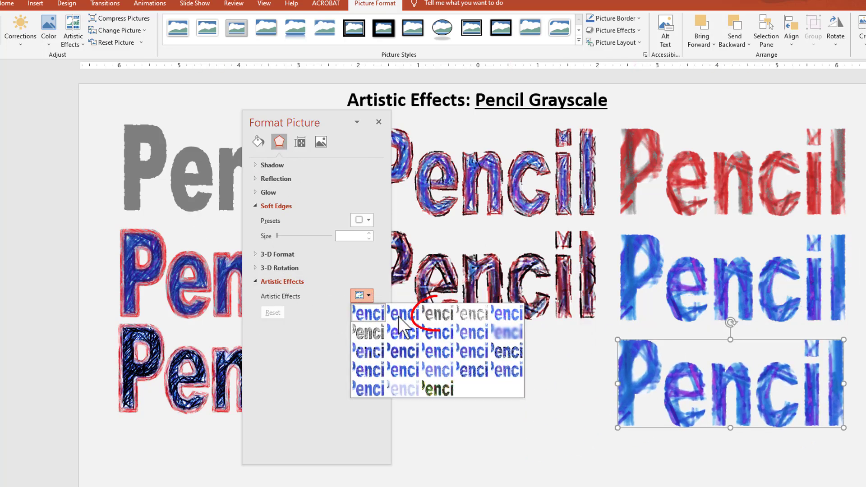
{"action": "left_click", "coordinate": [436, 313]}
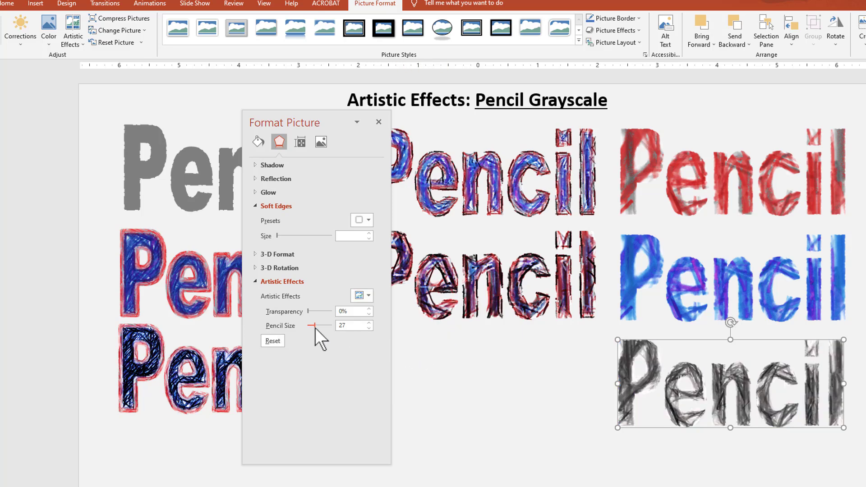
{"action": "left_click_drag", "start_coordinate": [314, 328], "coordinate": [338, 330]}
Give the gray pencil picture the highest saturation preset and Brightness 0% (Normal) Contrast +40%, and move it down near the slide's lower edge.
{"action": "left_click_drag", "start_coordinate": [695, 379], "coordinate": [698, 369]}
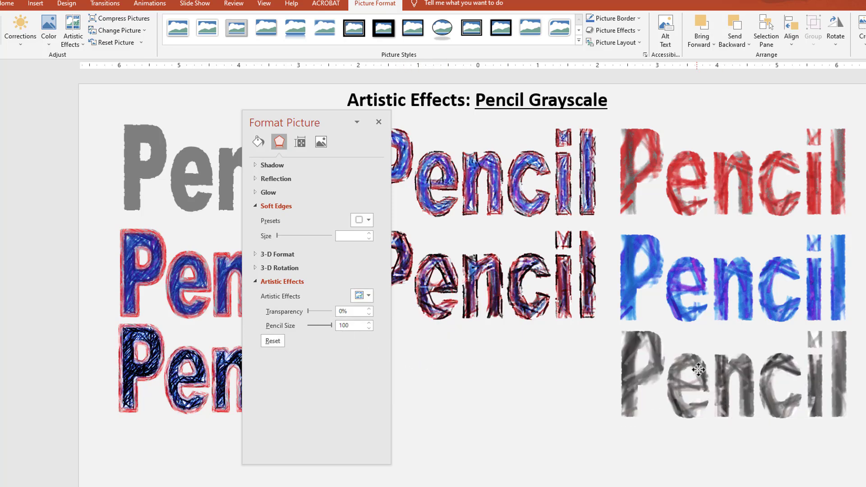
{"action": "left_click", "coordinate": [49, 30]}
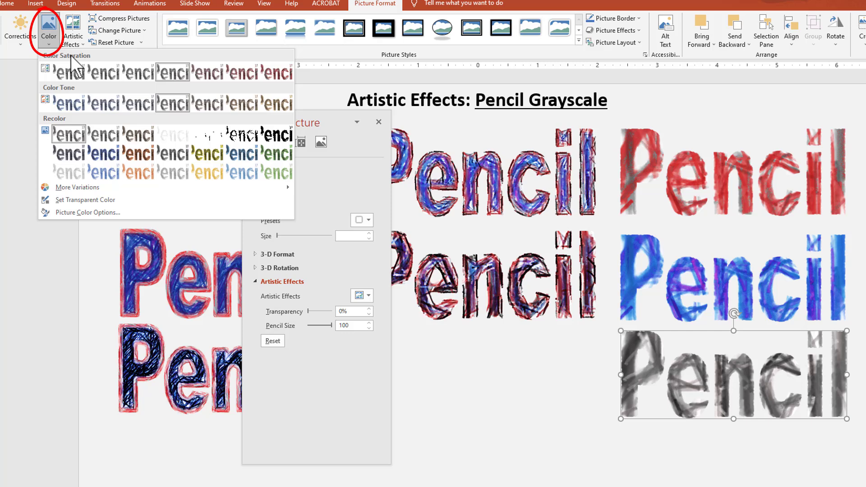
{"action": "left_click", "coordinate": [291, 74]}
{"action": "left_click", "coordinate": [20, 31]}
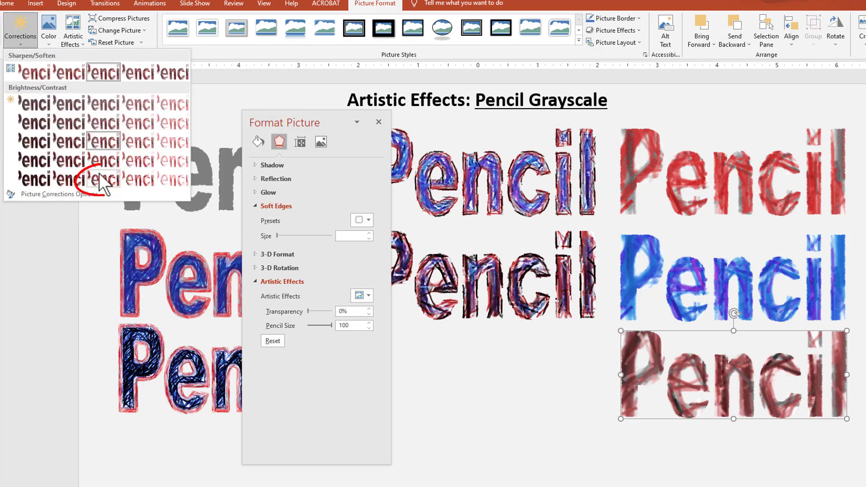
{"action": "left_click", "coordinate": [103, 181]}
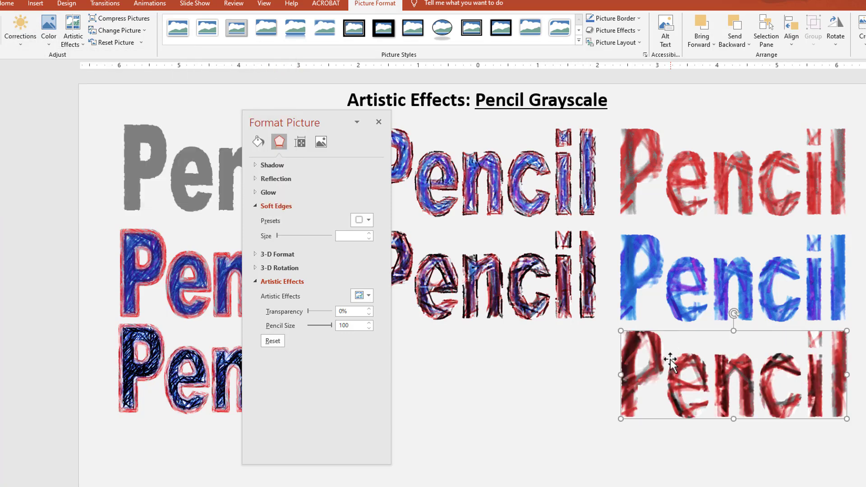
{"action": "left_click_drag", "start_coordinate": [669, 358], "coordinate": [670, 445]}
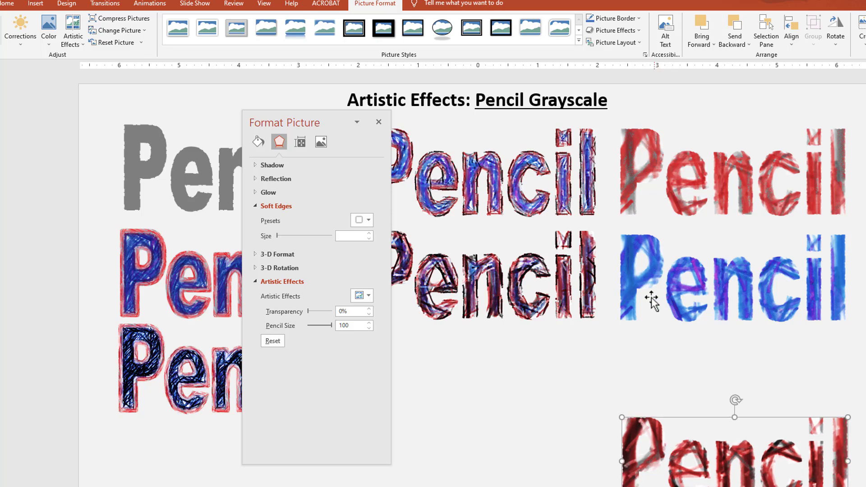
Sharpen the top red pencil picture with the strongest sharpening preset and bring the blue picture up directly below it.
{"action": "left_click", "coordinate": [675, 184]}
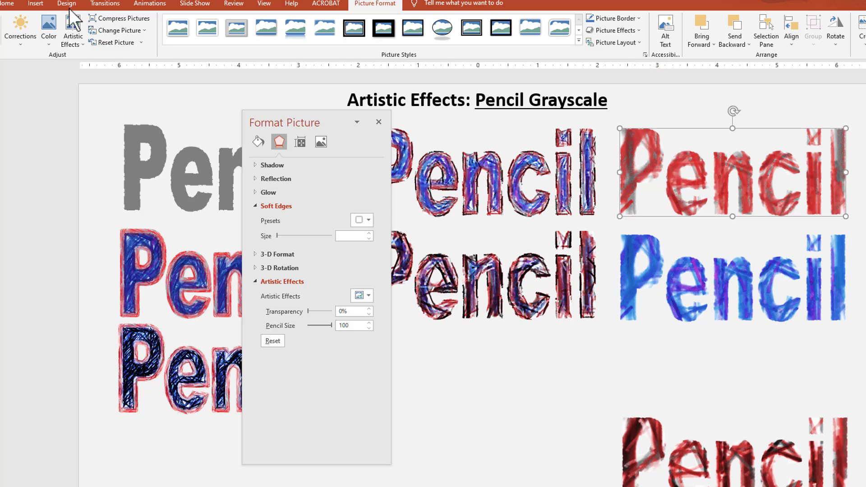
{"action": "left_click", "coordinate": [22, 36]}
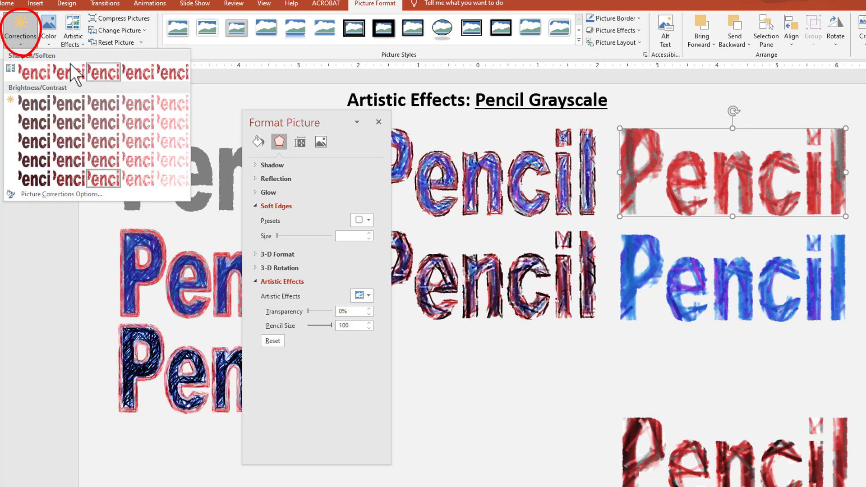
{"action": "left_click", "coordinate": [175, 73]}
{"action": "left_click_drag", "start_coordinate": [632, 280], "coordinate": [632, 259]}
{"action": "left_click", "coordinate": [21, 35]}
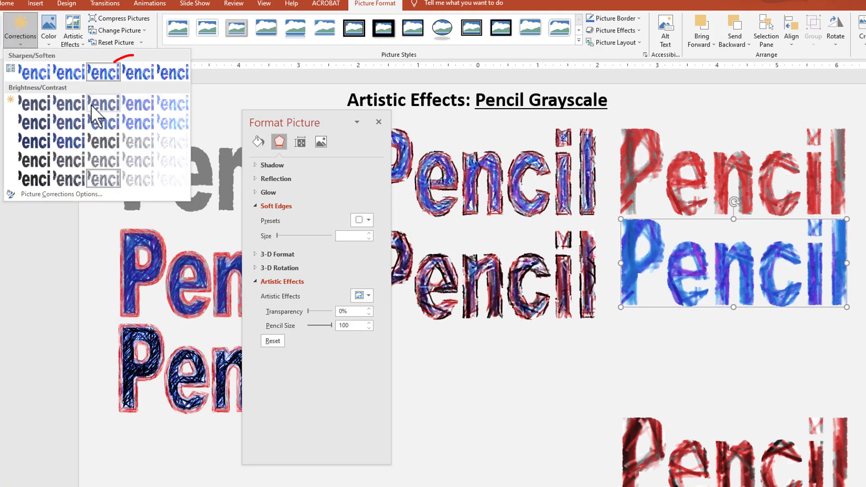
{"action": "key", "text": "Escape"}
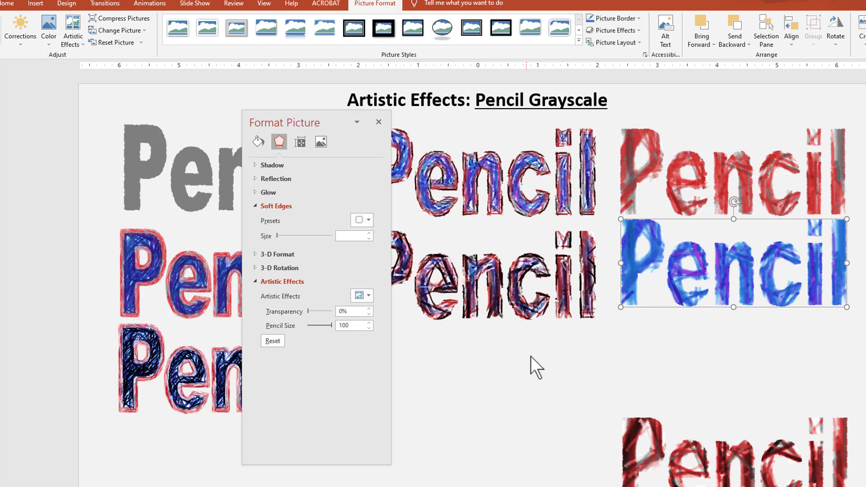
Lay the blue pencil picture over the top red one and align both pictures by their centers and middles.
{"action": "left_click_drag", "start_coordinate": [623, 278], "coordinate": [621, 185]}
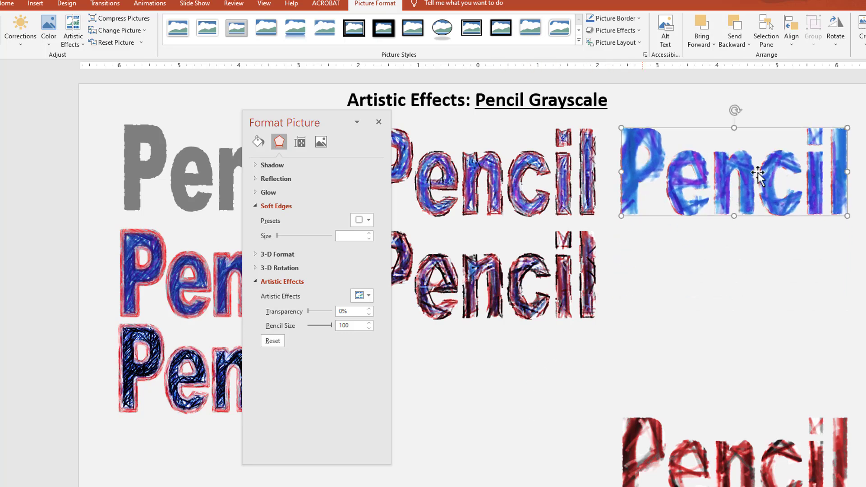
{"action": "left_click", "coordinate": [583, 228]}
{"action": "left_click_drag", "start_coordinate": [582, 228], "coordinate": [583, 226]}
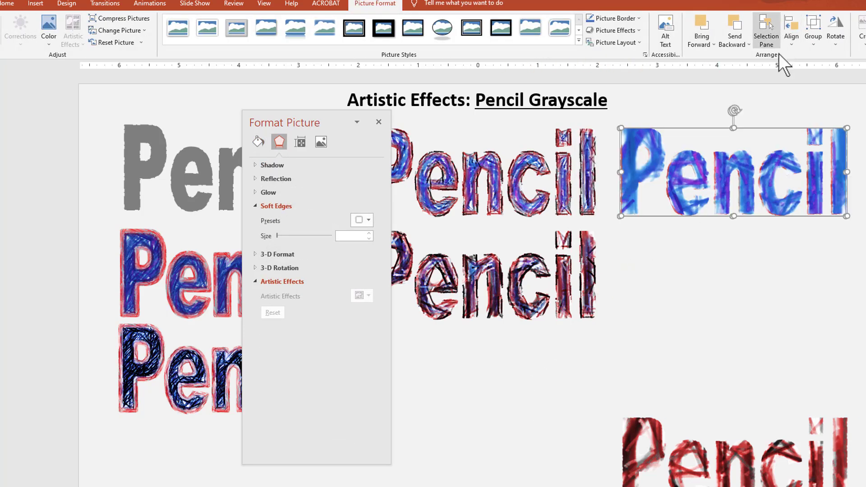
{"action": "left_click", "coordinate": [790, 40]}
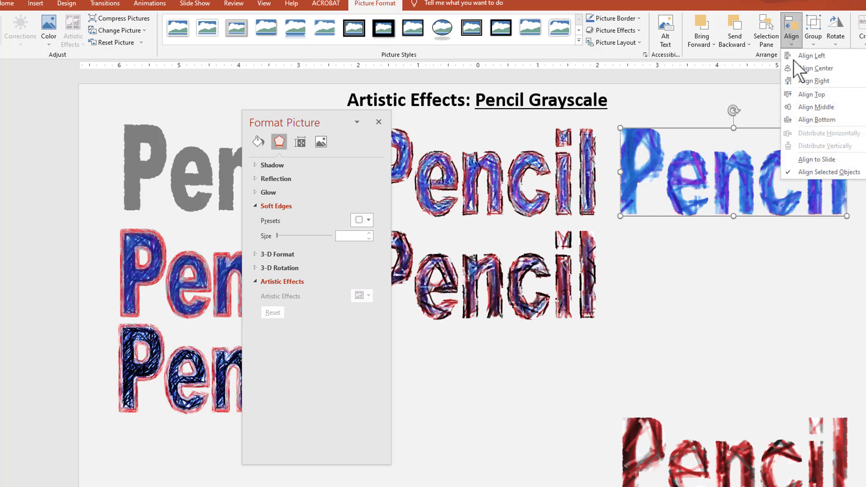
{"action": "left_click", "coordinate": [812, 109]}
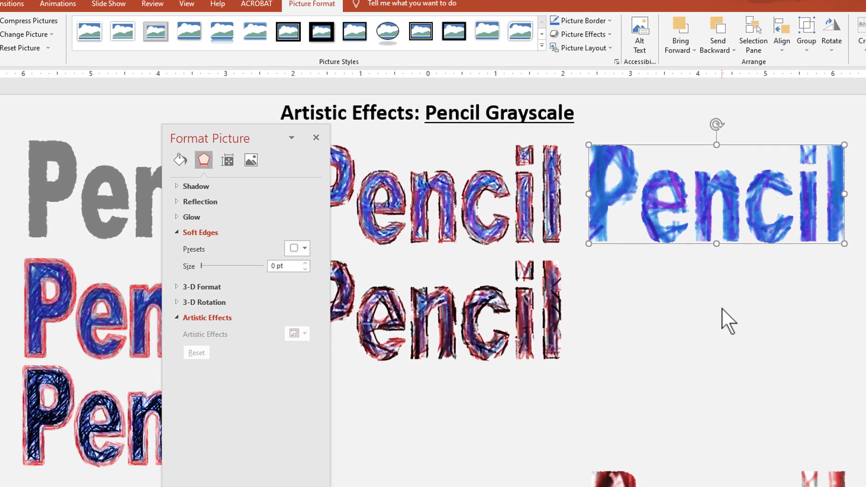
Set the soft edges of the overlaid blue picture to 7 pt and its pencil size to 67.
{"action": "left_click", "coordinate": [742, 284]}
{"action": "left_click", "coordinate": [705, 180]}
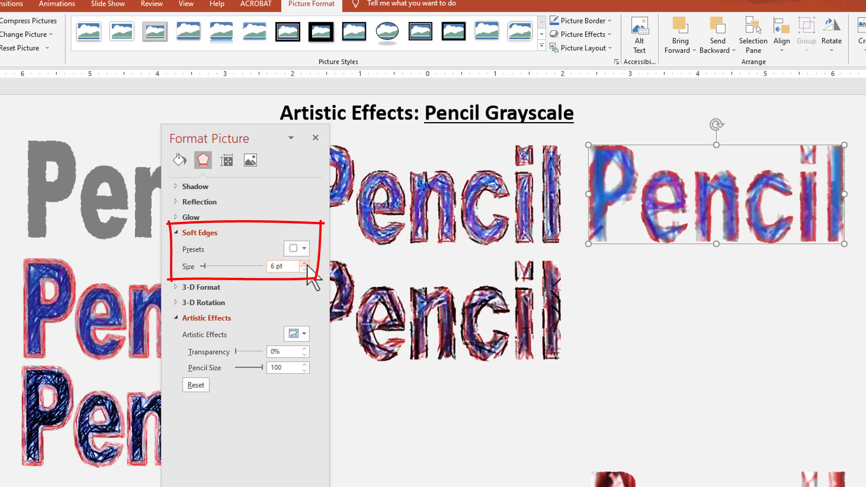
{"action": "left_click", "coordinate": [306, 264]}
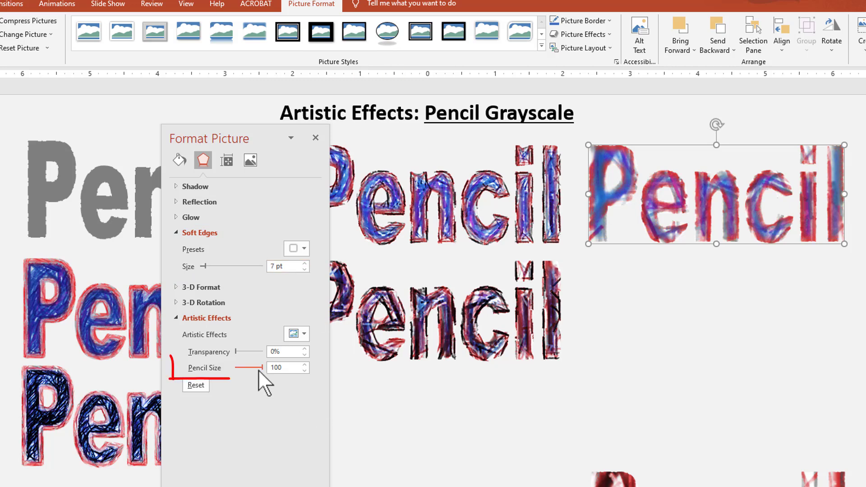
{"action": "left_click_drag", "start_coordinate": [262, 368], "coordinate": [253, 363]}
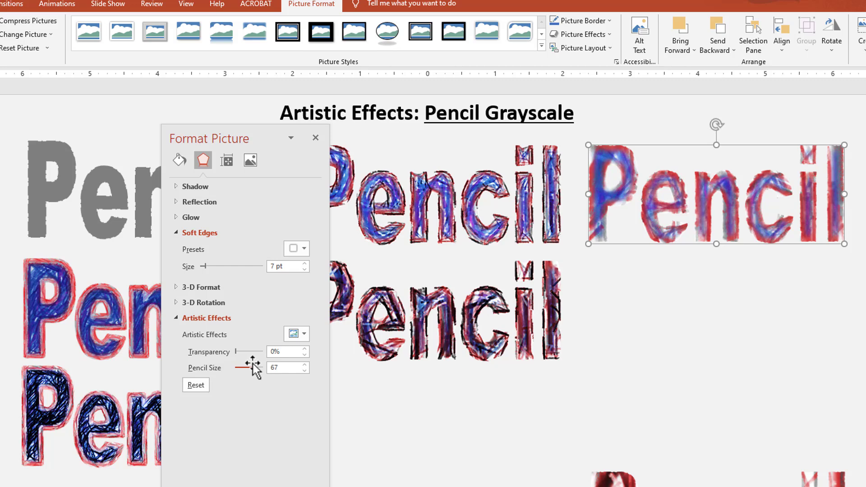
{"action": "key", "text": "Escape"}
{"action": "left_click", "coordinate": [595, 186]}
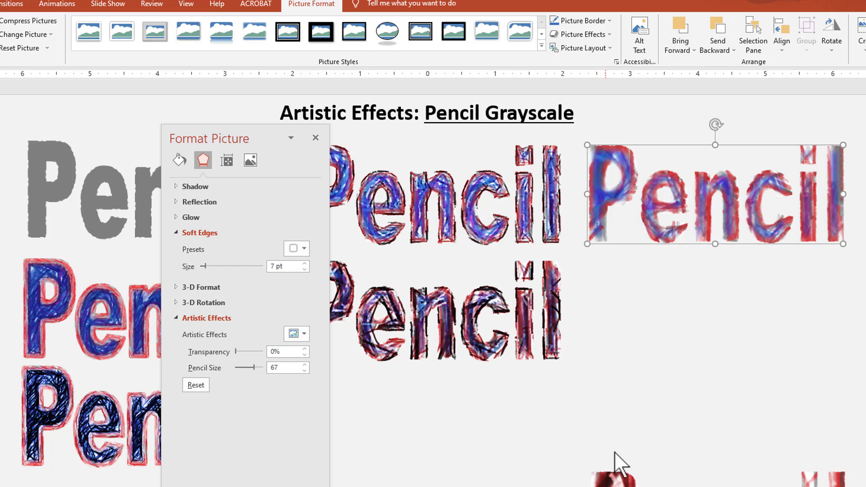
{"action": "key", "text": "Escape"}
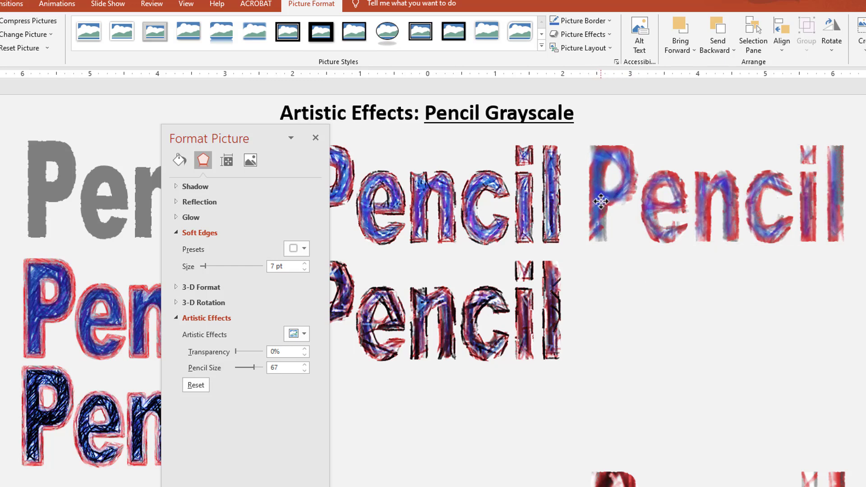
Duplicate the soft-edged blue picture below the stack and give the copy the last, orange color tone preset.
{"action": "left_click", "coordinate": [602, 195]}
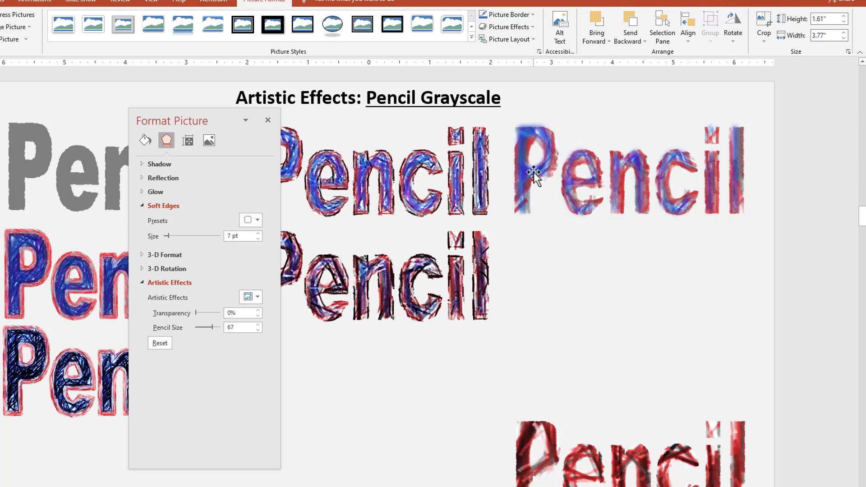
{"action": "left_click_drag", "start_coordinate": [534, 172], "coordinate": [537, 300]}
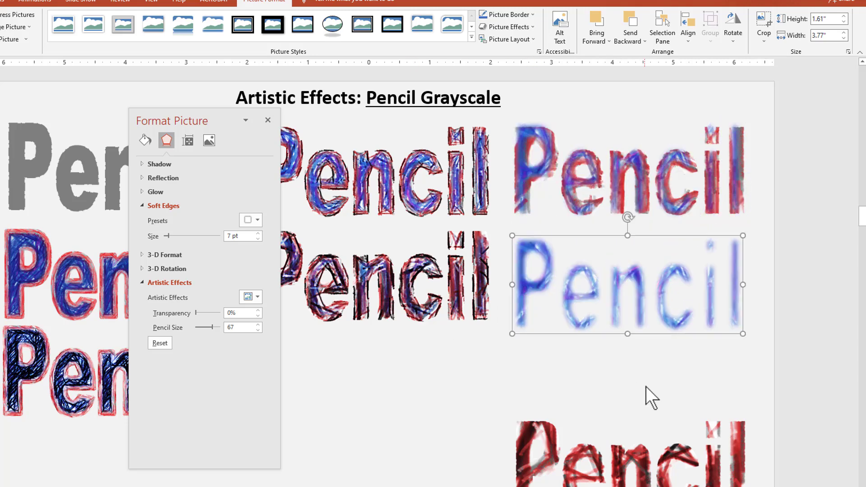
{"action": "left_click", "coordinate": [1, 21]}
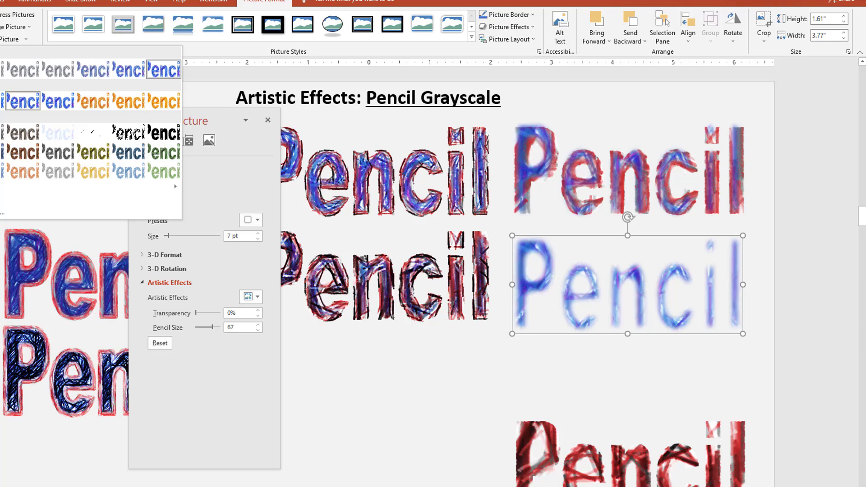
{"action": "left_click", "coordinate": [165, 101]}
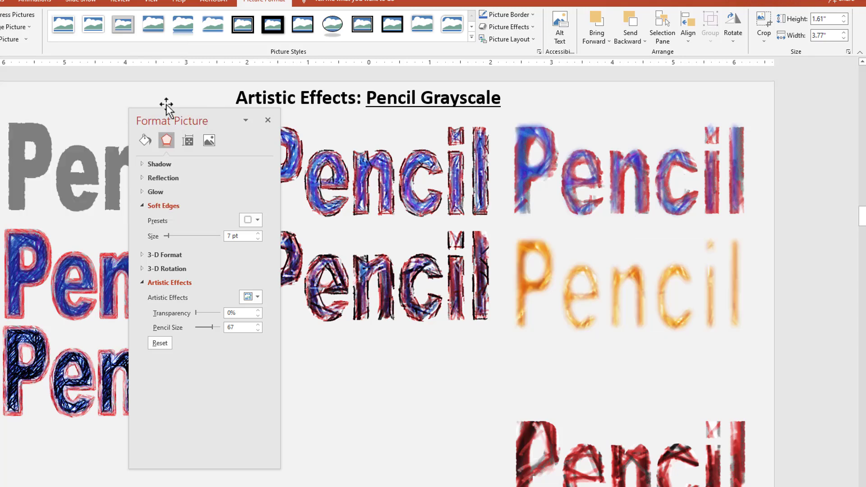
Set the orange copy's soft edges to 10 pt, lay it over the red and blue stack, and preview the slide.
{"action": "left_click", "coordinate": [258, 233]}
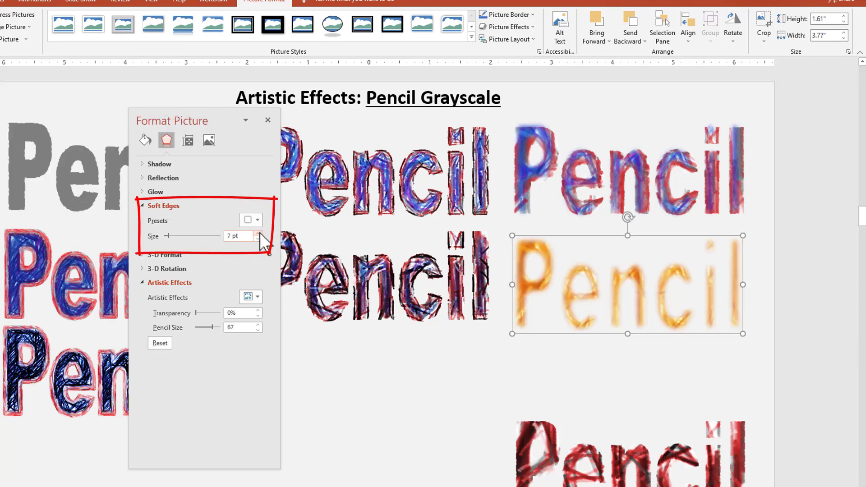
{"action": "left_click", "coordinate": [258, 233]}
{"action": "left_click", "coordinate": [258, 234]}
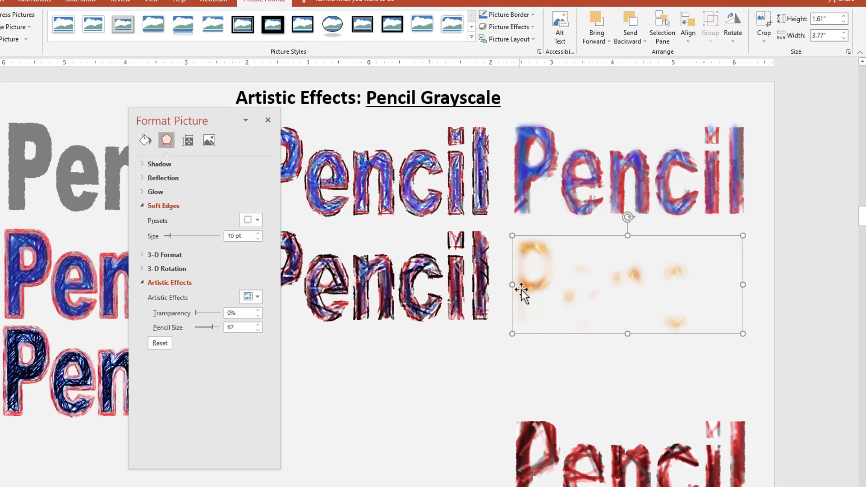
{"action": "left_click_drag", "start_coordinate": [521, 289], "coordinate": [531, 174]}
{"action": "key", "text": "shift+F5"}
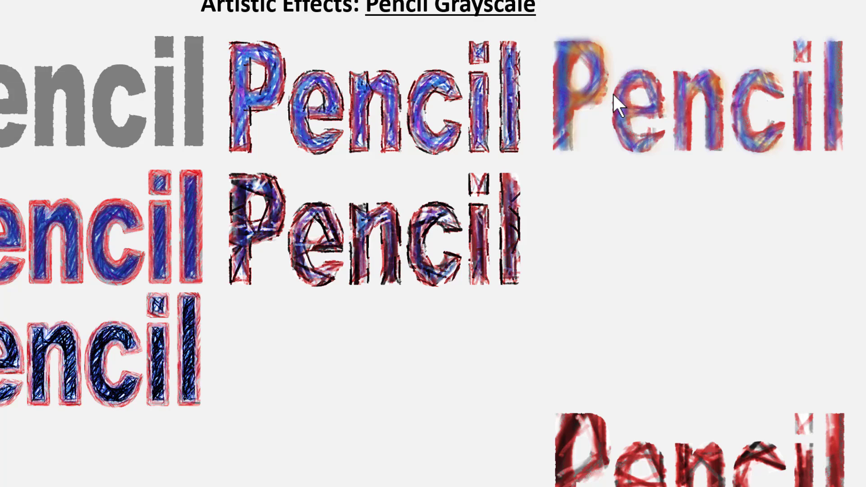
{"action": "key", "text": "Escape"}
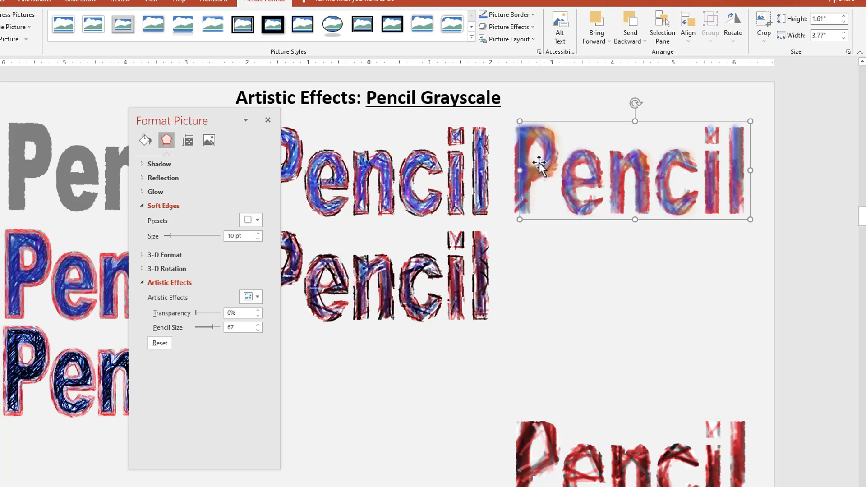
Realign the orange copy slightly over the red and blue stack and set its pencil size to 50.
{"action": "left_click_drag", "start_coordinate": [536, 164], "coordinate": [532, 164]}
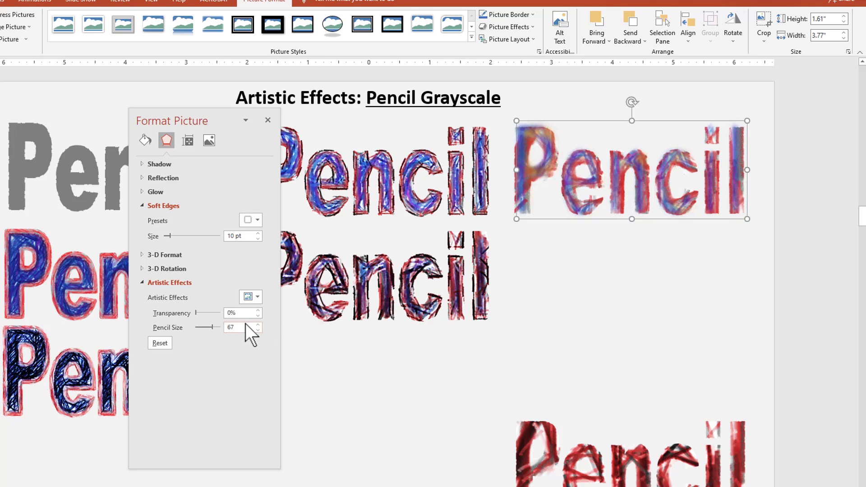
{"action": "left_click_drag", "start_coordinate": [212, 327], "coordinate": [209, 327]}
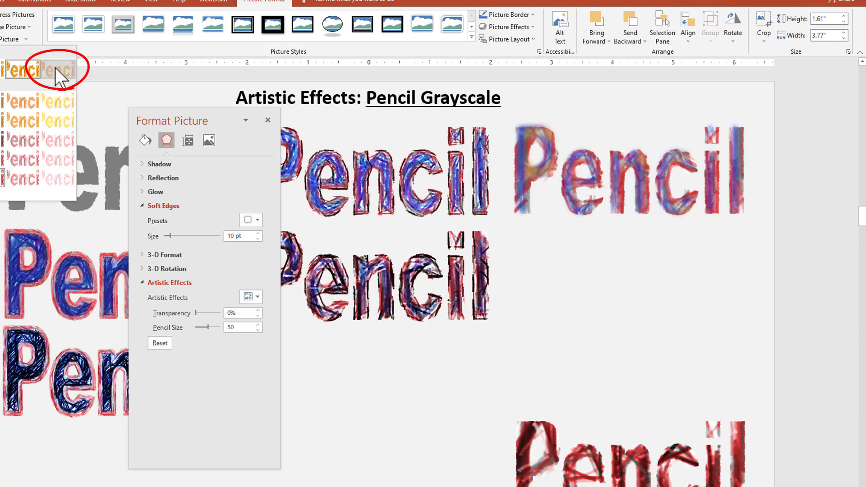
{"action": "left_click", "coordinate": [606, 369]}
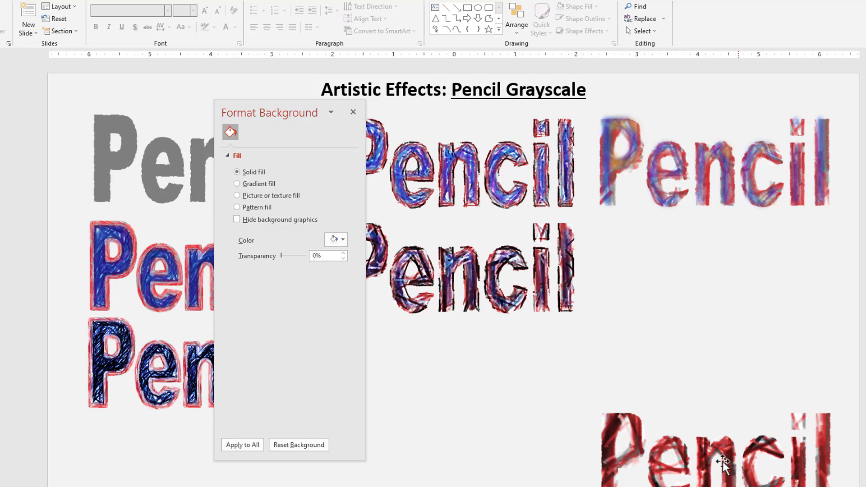
Move the dark red pencil picture up, duplicate it directly below itself, and give the copy the third, bluish color tone preset.
{"action": "mouse_move", "coordinate": [718, 463]}
{"action": "left_mouse_down"}
{"action": "mouse_move", "coordinate": [706, 277]}
{"action": "mouse_move", "coordinate": [730, 304]}
{"action": "mouse_move", "coordinate": [730, 385]}
{"action": "mouse_move", "coordinate": [727, 378]}
{"action": "left_mouse_up"}
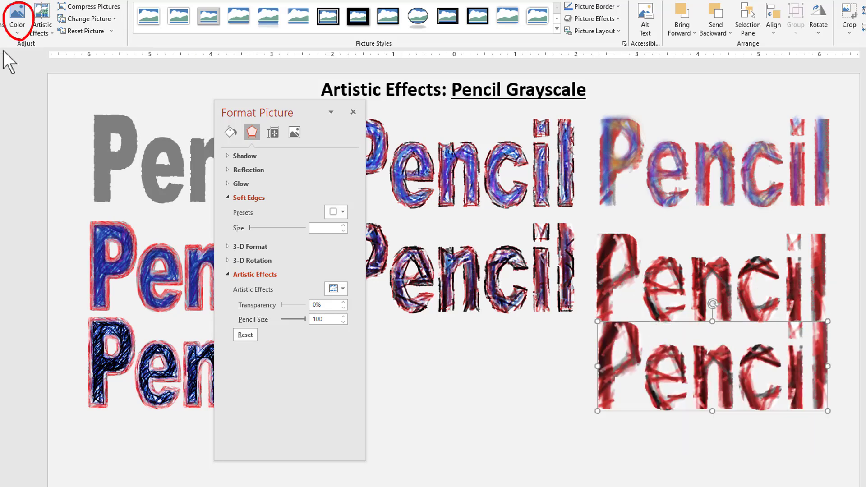
{"action": "left_click", "coordinate": [17, 20]}
{"action": "left_click", "coordinate": [115, 96]}
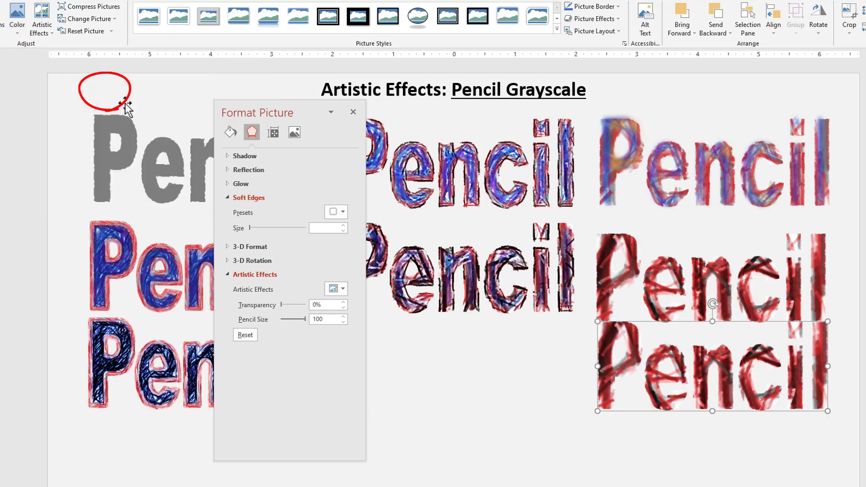
Lay the dark blue copy over the dark red picture and align both with Align Center and Align Middle.
{"action": "left_click_drag", "start_coordinate": [786, 387], "coordinate": [784, 300]}
{"action": "key", "text": "Escape"}
{"action": "mouse_move", "coordinate": [862, 210]}
{"action": "left_mouse_down"}
{"action": "mouse_move", "coordinate": [614, 373]}
{"action": "mouse_move", "coordinate": [567, 391]}
{"action": "left_mouse_up"}
{"action": "left_click", "coordinate": [773, 27]}
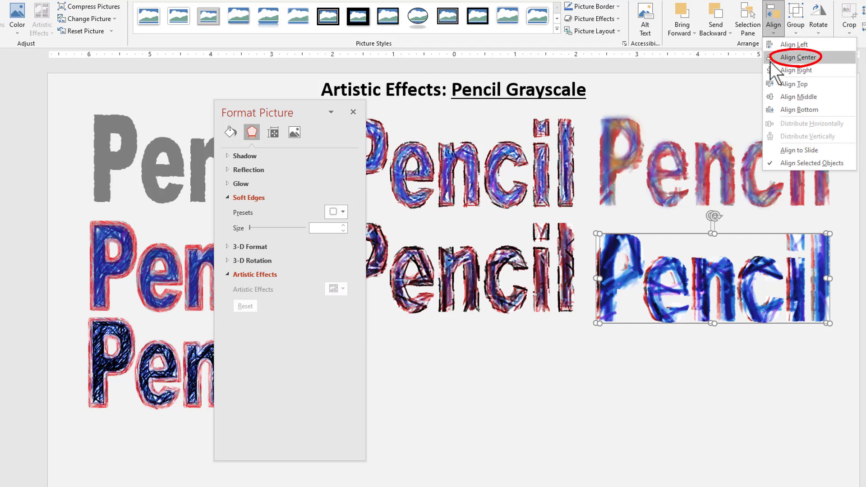
{"action": "left_click", "coordinate": [798, 58]}
{"action": "left_click", "coordinate": [772, 27]}
{"action": "left_click", "coordinate": [787, 96]}
Set the soft edges of the dark blue picture on top to 4 pt.
{"action": "left_click", "coordinate": [748, 352]}
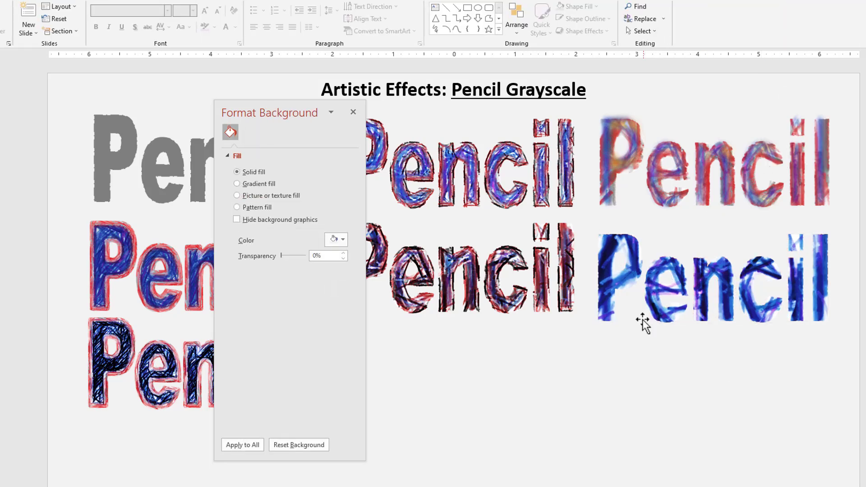
{"action": "left_click", "coordinate": [636, 298]}
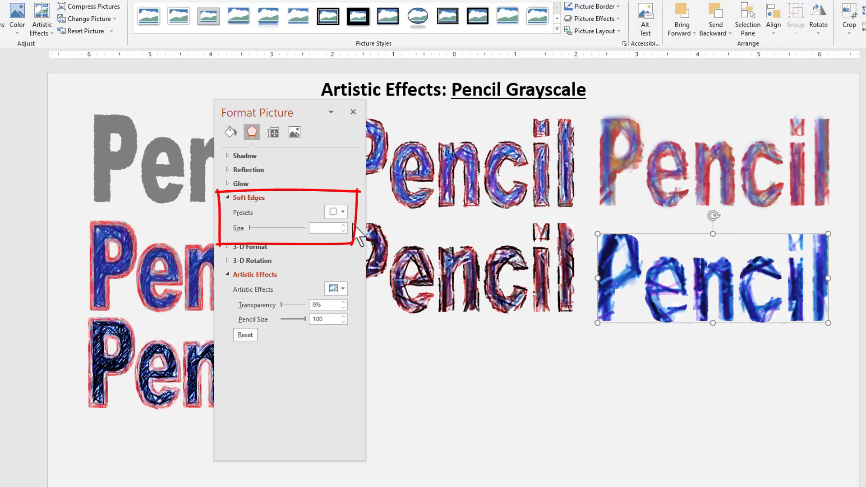
{"action": "left_click", "coordinate": [343, 225]}
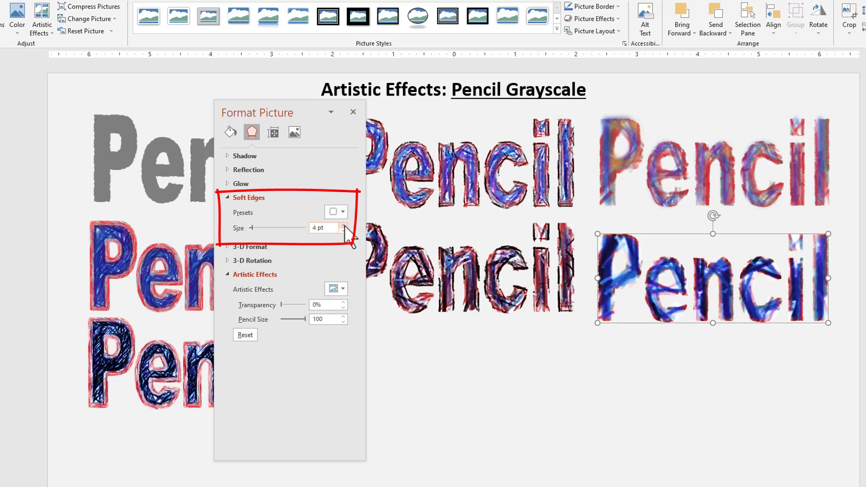
Set the dark blue top picture's soft edges to 6 pt and its pencil size to 68.
{"action": "double_click", "coordinate": [343, 225]}
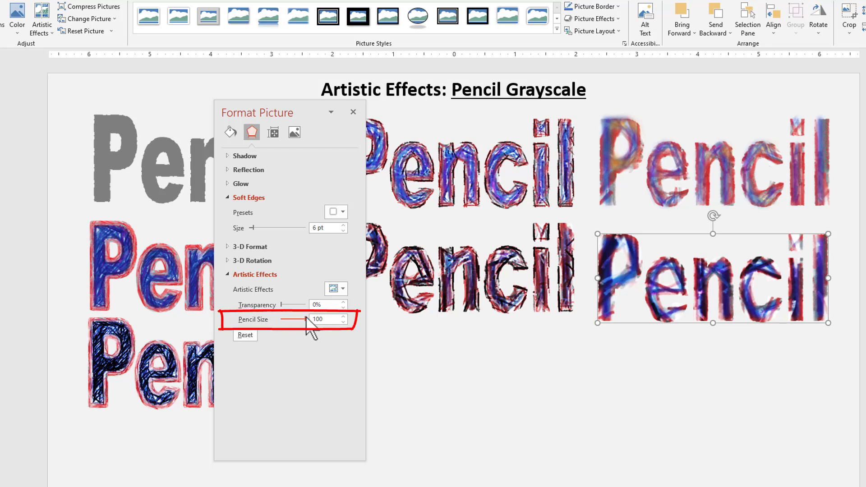
{"action": "left_click_drag", "start_coordinate": [305, 319], "coordinate": [298, 319]}
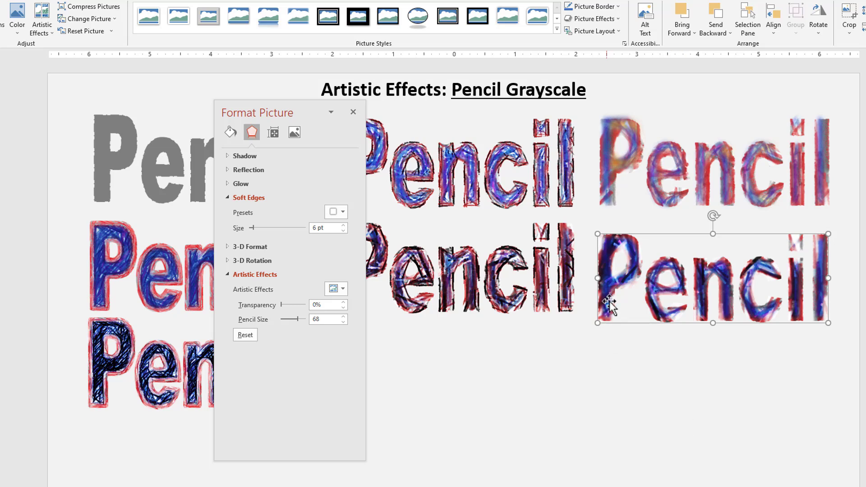
Duplicate the dark blue picture directly below the stack and give the copy the last, warmest orange color tone preset.
{"action": "left_click_drag", "start_coordinate": [612, 286], "coordinate": [602, 389], "text": "ctrl"}
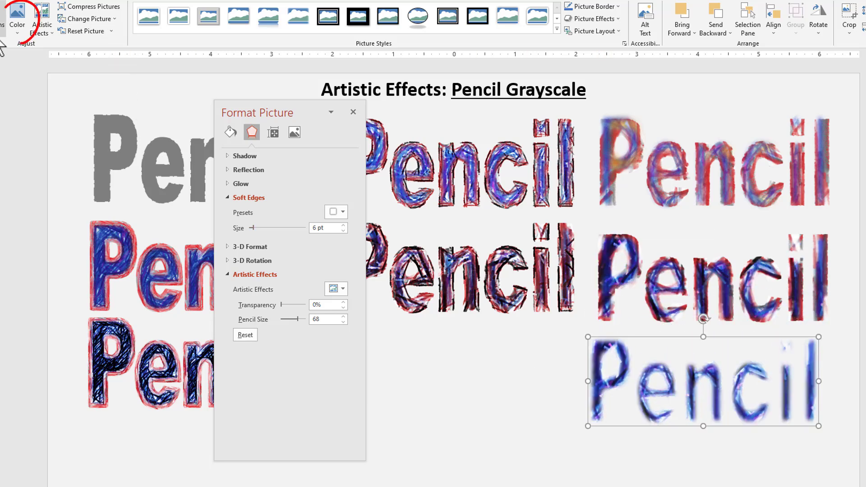
{"action": "left_click", "coordinate": [18, 20]}
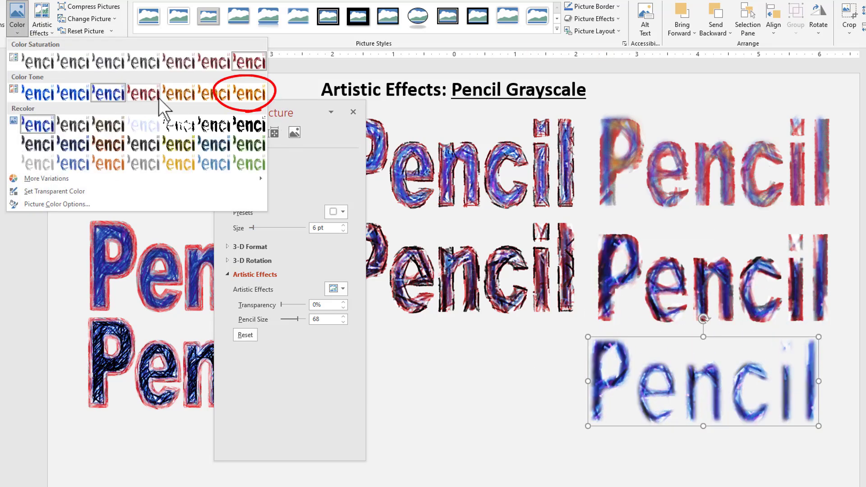
{"action": "left_click", "coordinate": [258, 91]}
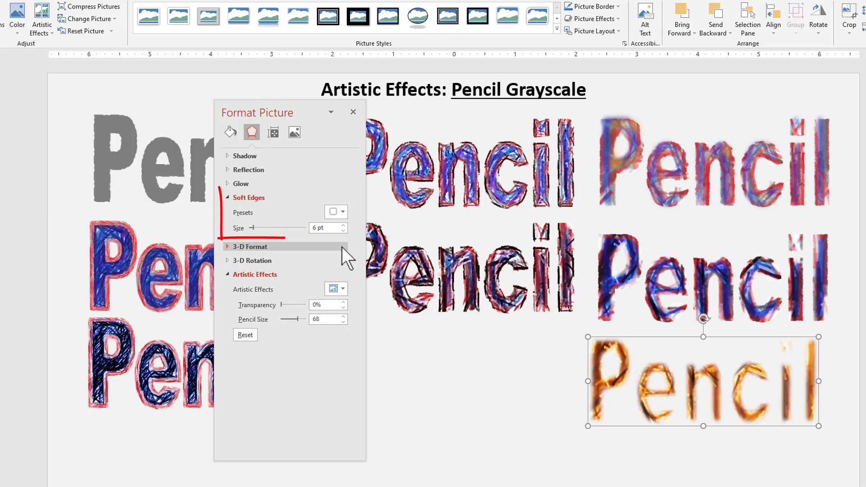
Increase the soft edges of the orange copy to 9 pt.
{"action": "left_click", "coordinate": [343, 226]}
{"action": "left_click", "coordinate": [343, 225]}
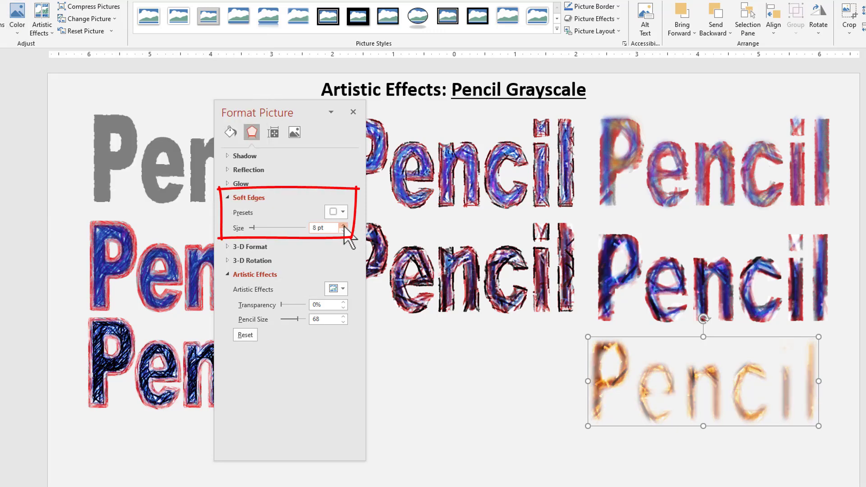
{"action": "left_click", "coordinate": [343, 226]}
Lay the orange copy over the dark red and blue stack, nudged slightly upward, with its pencil size set to 51.
{"action": "left_click_drag", "start_coordinate": [629, 355], "coordinate": [631, 274]}
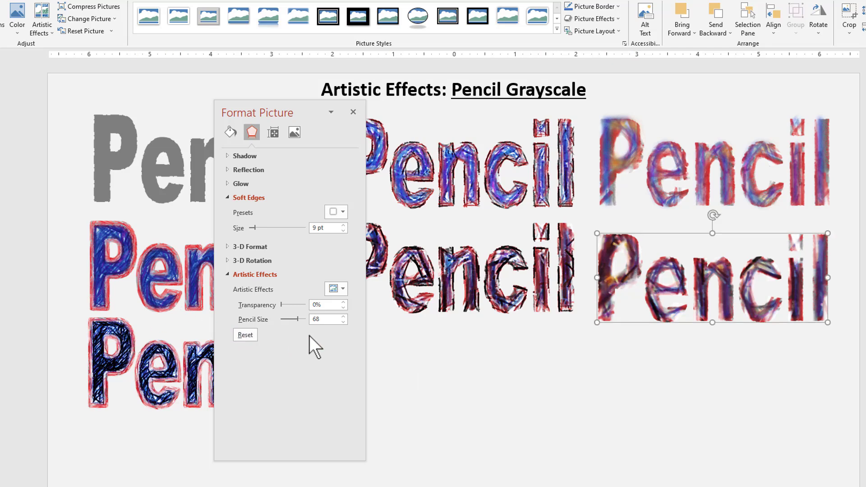
{"action": "left_click_drag", "start_coordinate": [298, 319], "coordinate": [293, 319]}
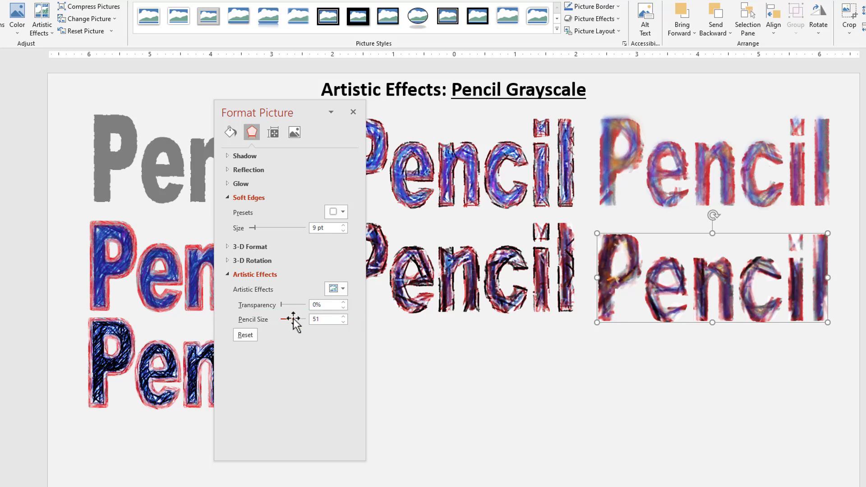
{"action": "left_click", "coordinate": [614, 274]}
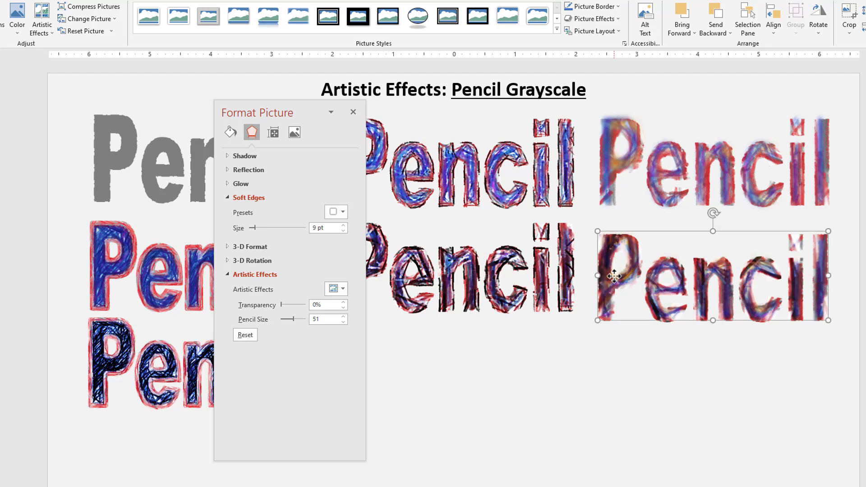